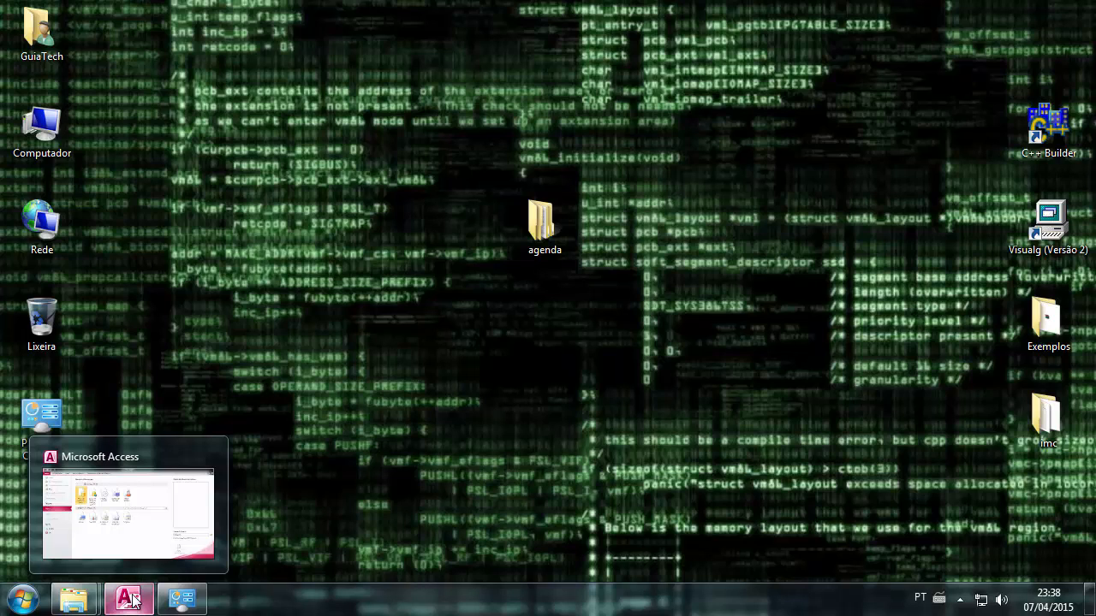
Switch to Microsoft Access and name the new blank database bd_agenda.
{"action": "left_click", "coordinate": [133, 600]}
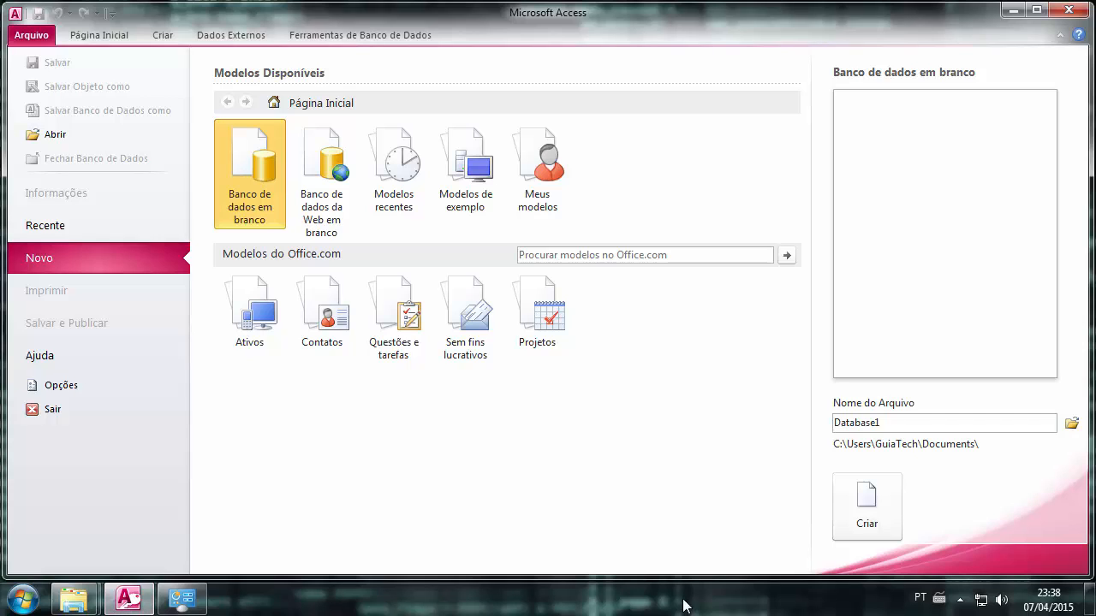
{"action": "left_click", "coordinate": [948, 420]}
{"action": "left_click_drag", "start_coordinate": [907, 432], "coordinate": [783, 421]}
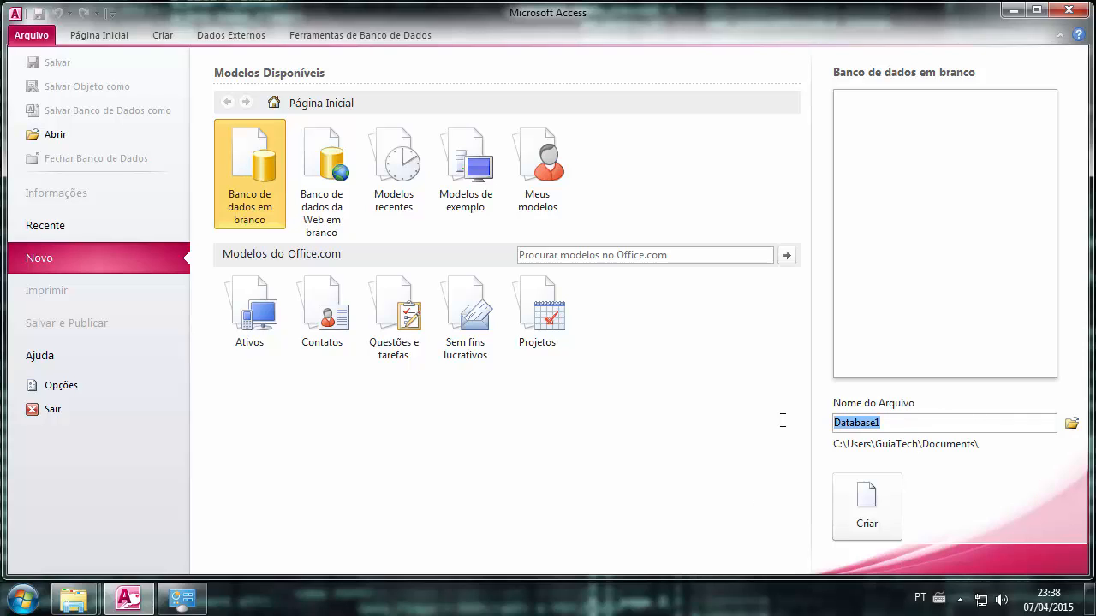
{"action": "type", "text": "bd-"}
{"action": "key", "text": "BackSpace"}
{"action": "type", "text": "_agenda"}
Set the save location to the bd folder inside the desktop's agenda folder and create the database.
{"action": "left_click", "coordinate": [1072, 424]}
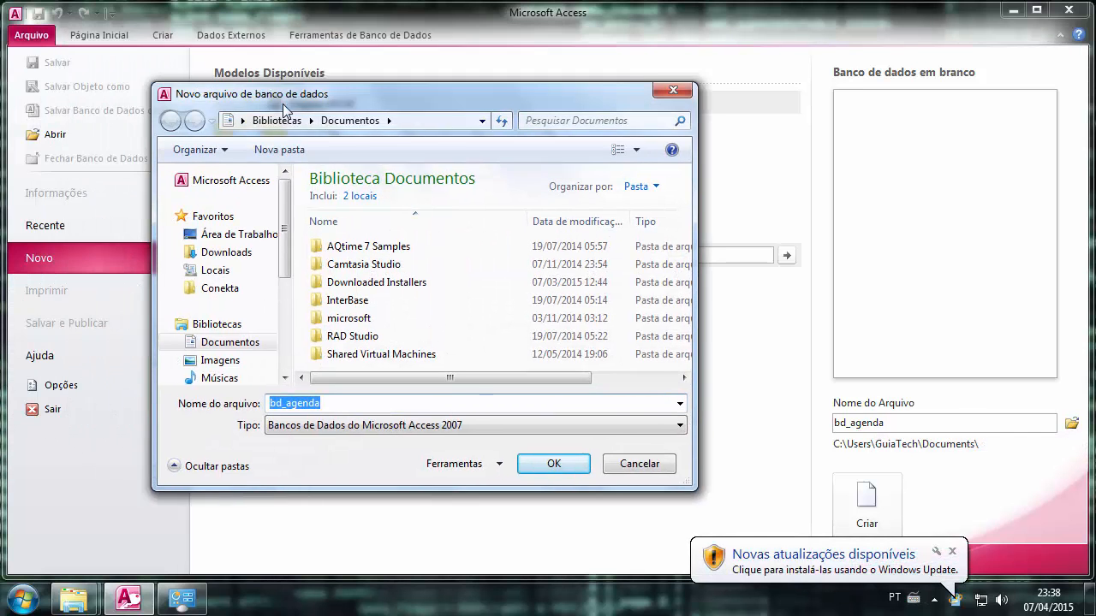
{"action": "left_click", "coordinate": [283, 246]}
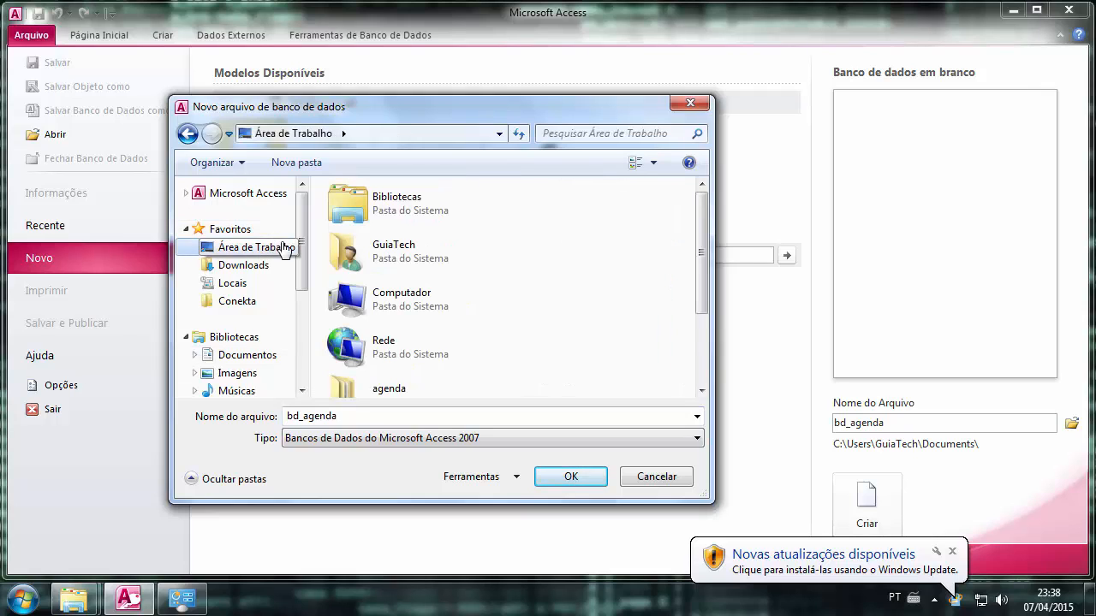
{"action": "scroll", "coordinate": [697, 299], "scroll_direction": "down", "scroll_amount": 2}
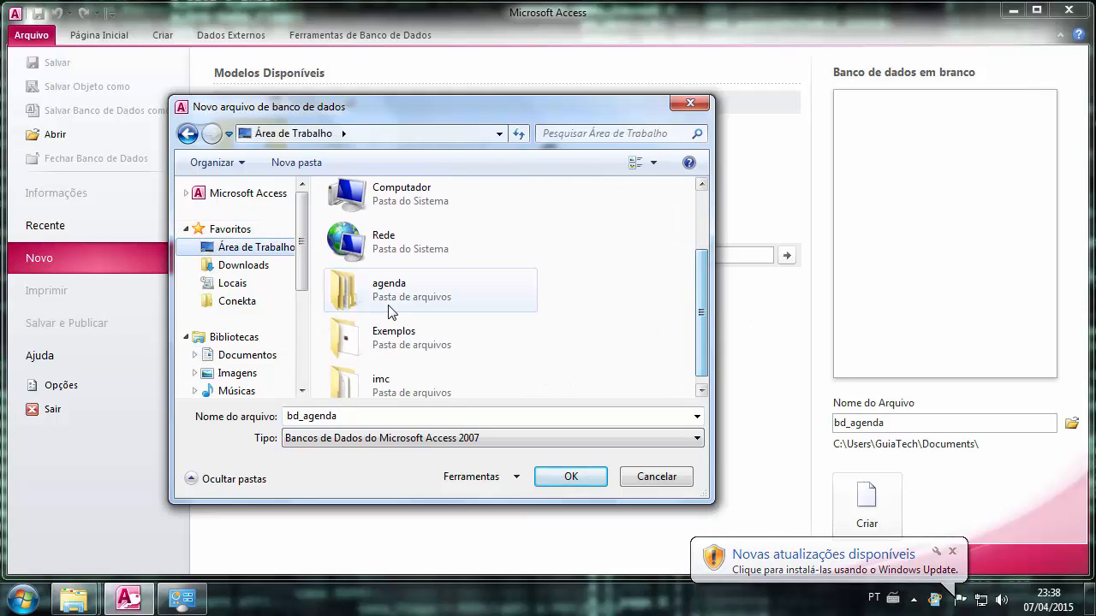
{"action": "left_click", "coordinate": [391, 296]}
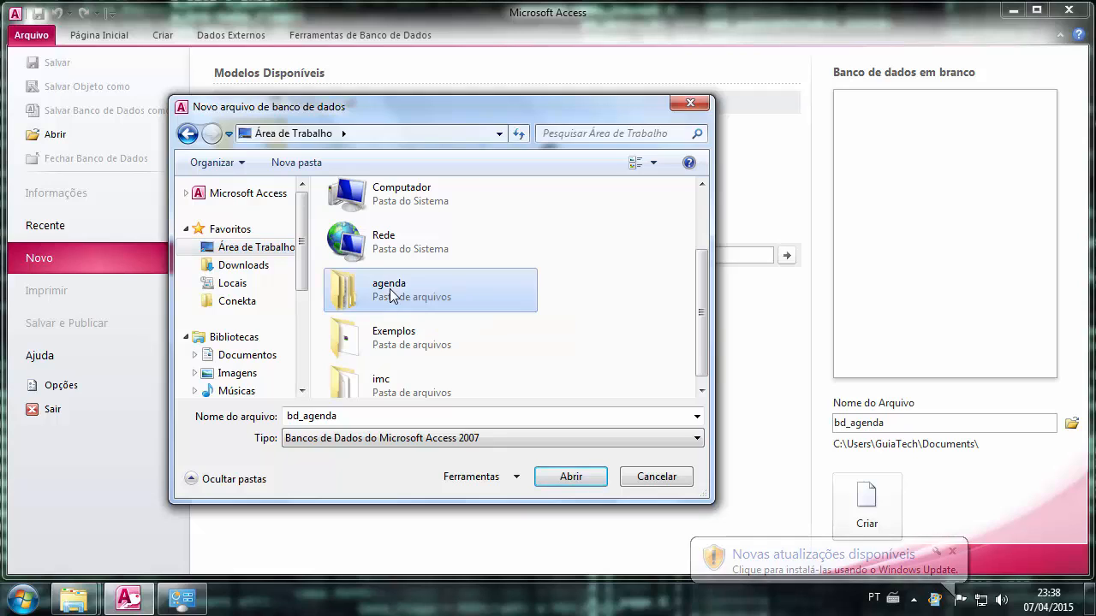
{"action": "double_click", "coordinate": [391, 295]}
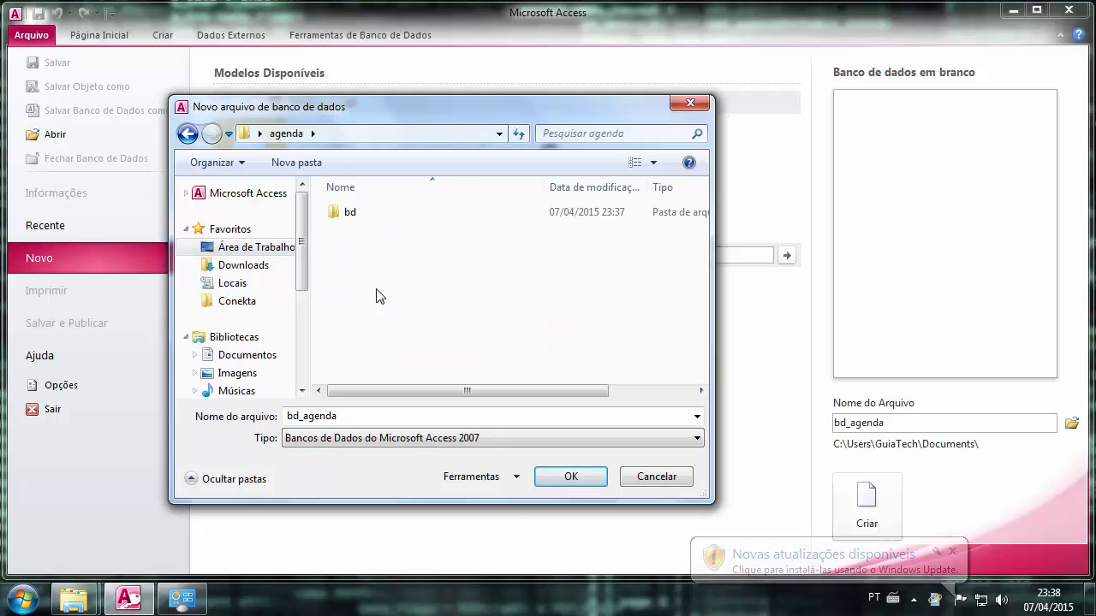
{"action": "double_click", "coordinate": [356, 213]}
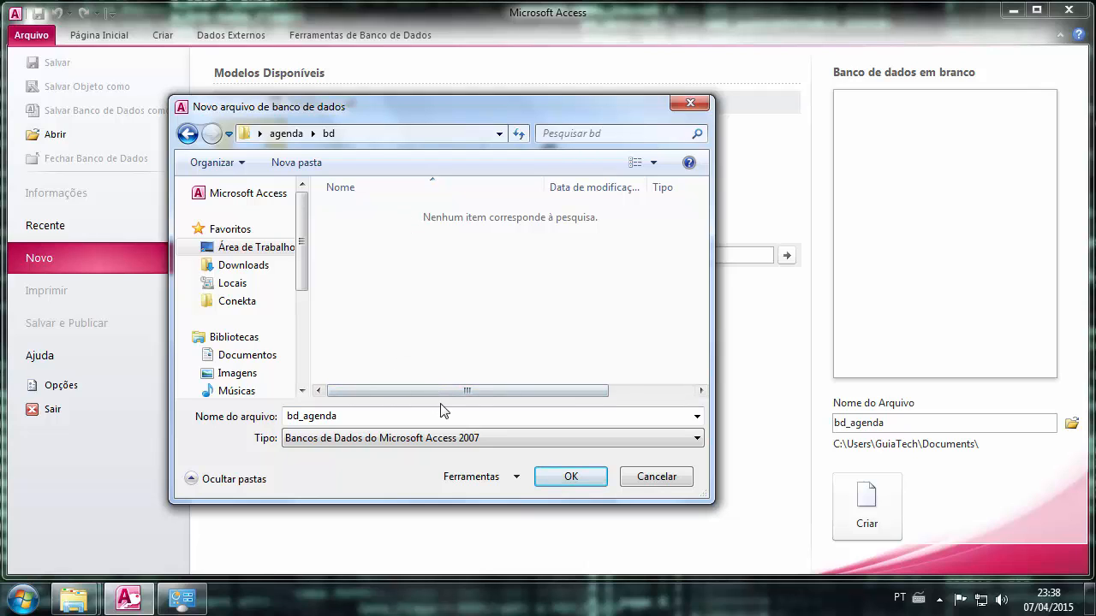
{"action": "left_click", "coordinate": [572, 477]}
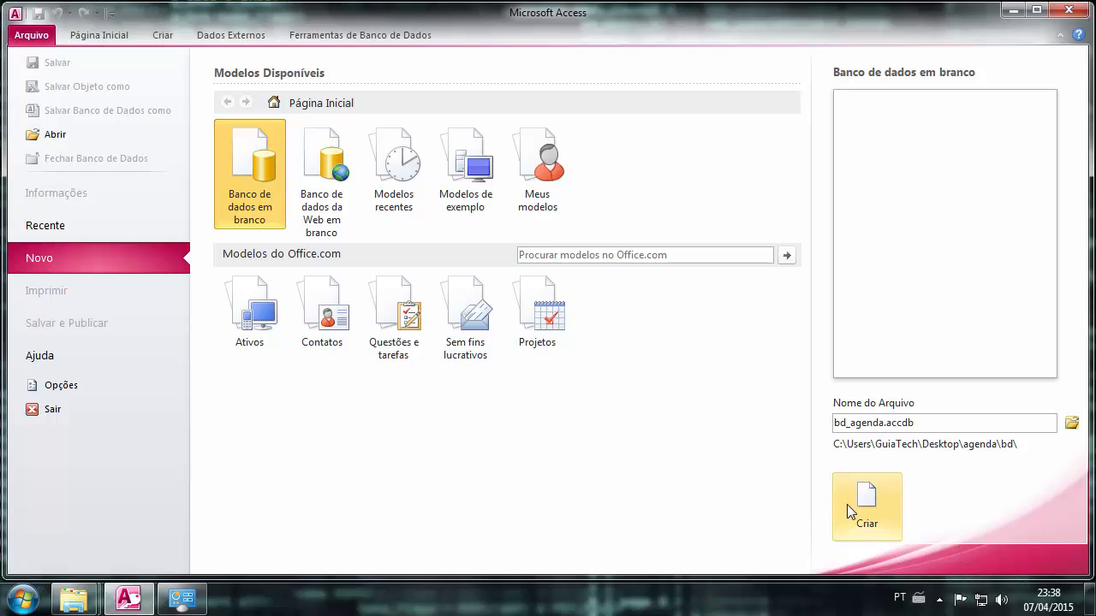
{"action": "left_click", "coordinate": [867, 513]}
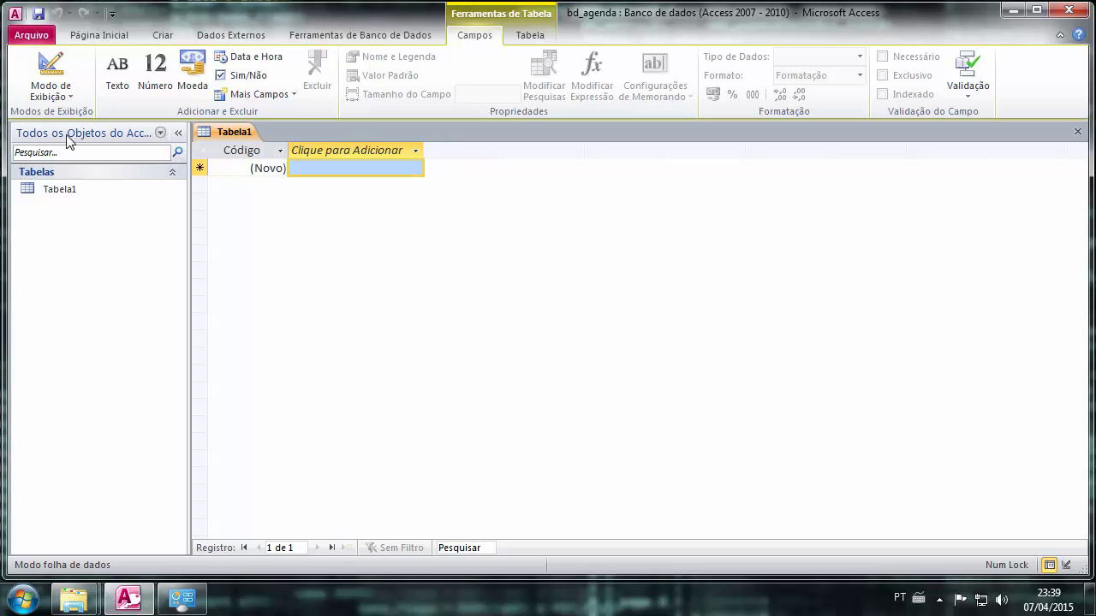
Switch the default table to design view, saving it as tab_contatos.
{"action": "left_click", "coordinate": [72, 97]}
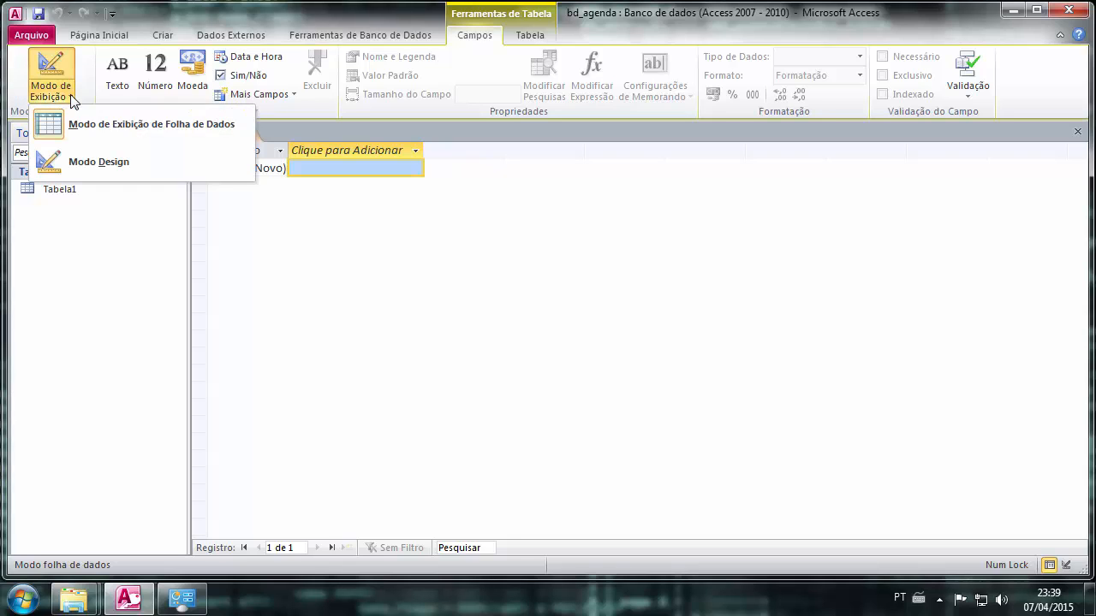
{"action": "left_click", "coordinate": [74, 162]}
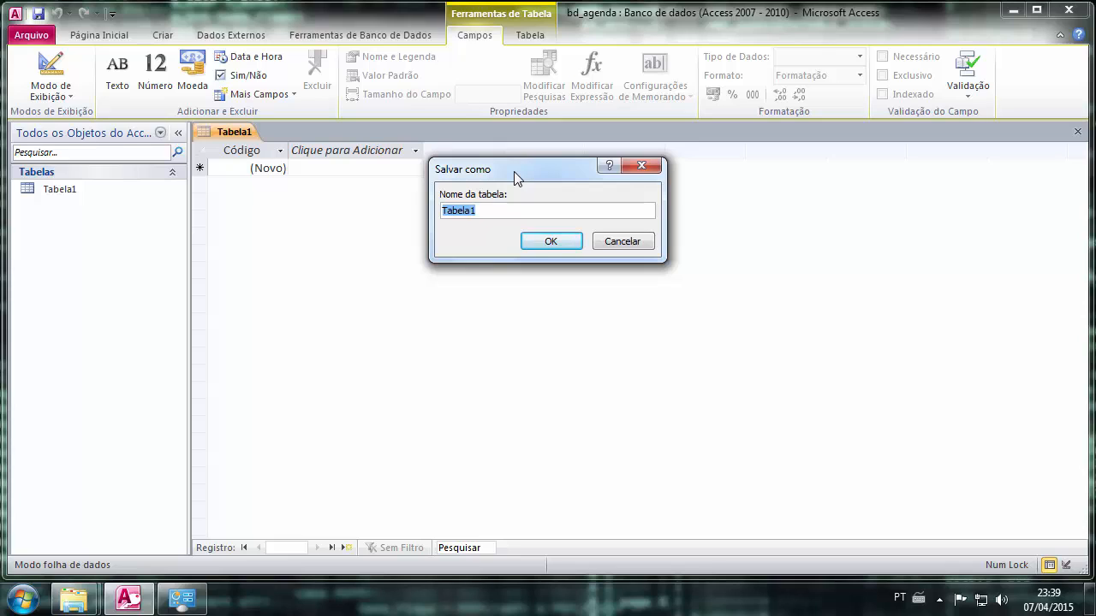
{"action": "left_click_drag", "start_coordinate": [516, 177], "coordinate": [507, 206]}
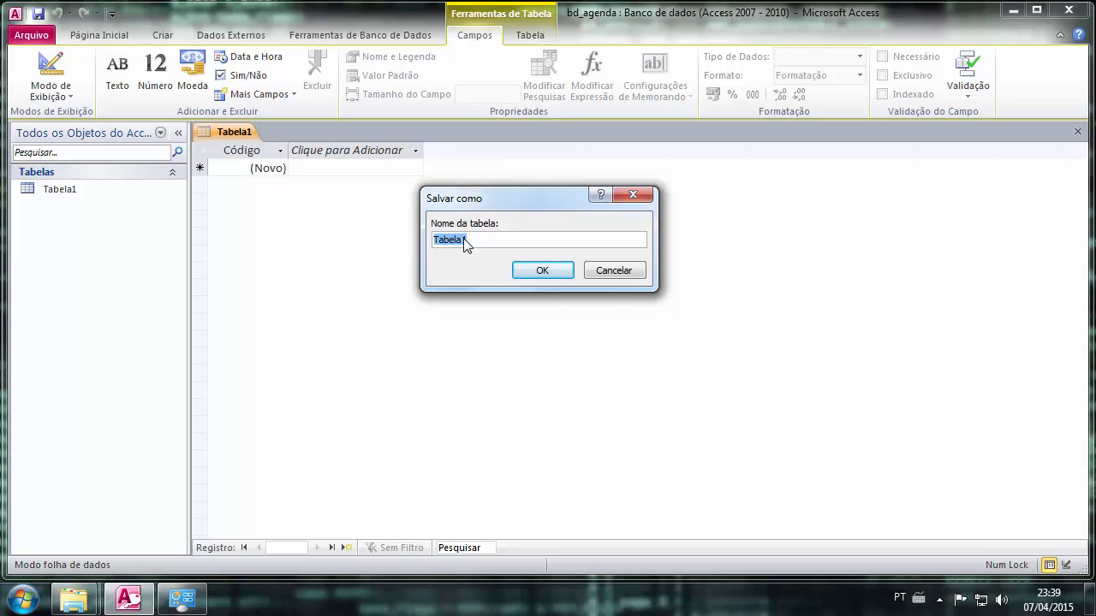
{"action": "type", "text": "tab_contatos"}
{"action": "left_click", "coordinate": [547, 271]}
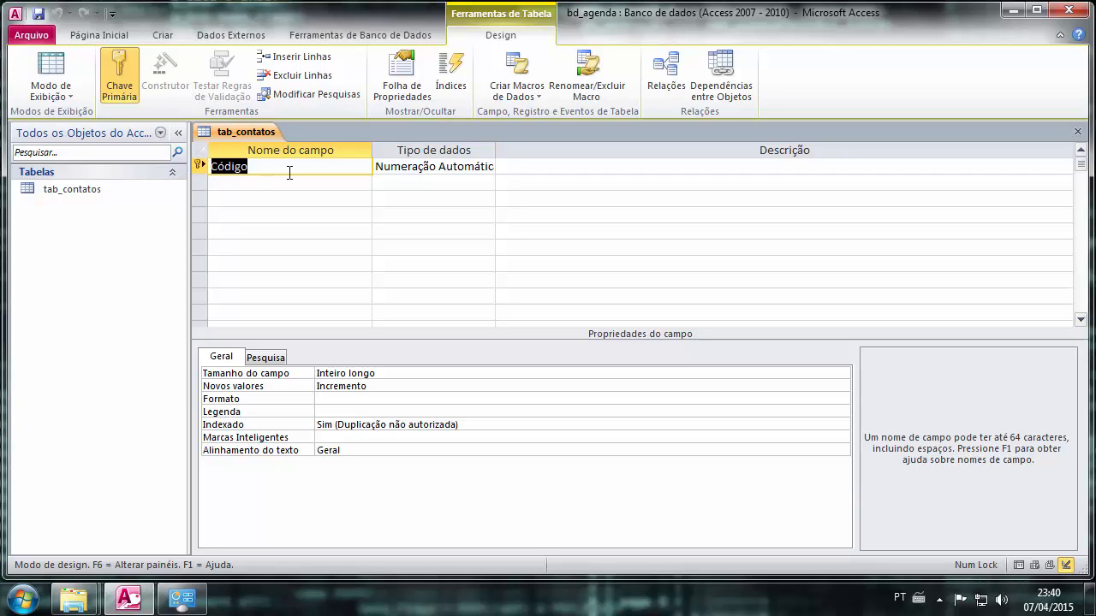
Rename the primary key field as id, with Numeração Automática as its data type.
{"action": "type", "text": "id"}
{"action": "key", "text": "Tab"}
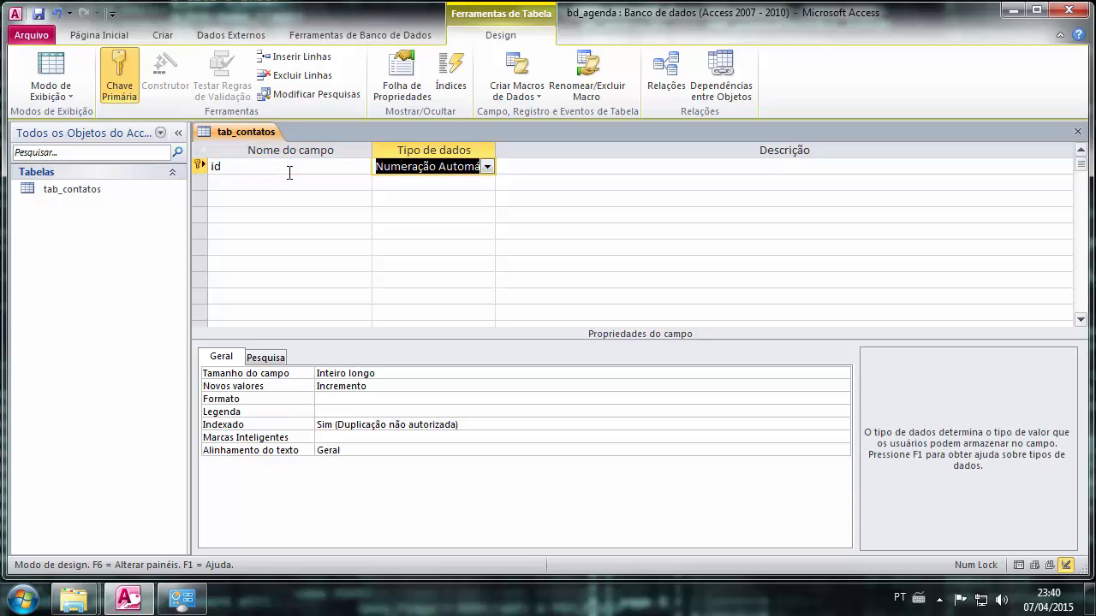
{"action": "left_click", "coordinate": [295, 372]}
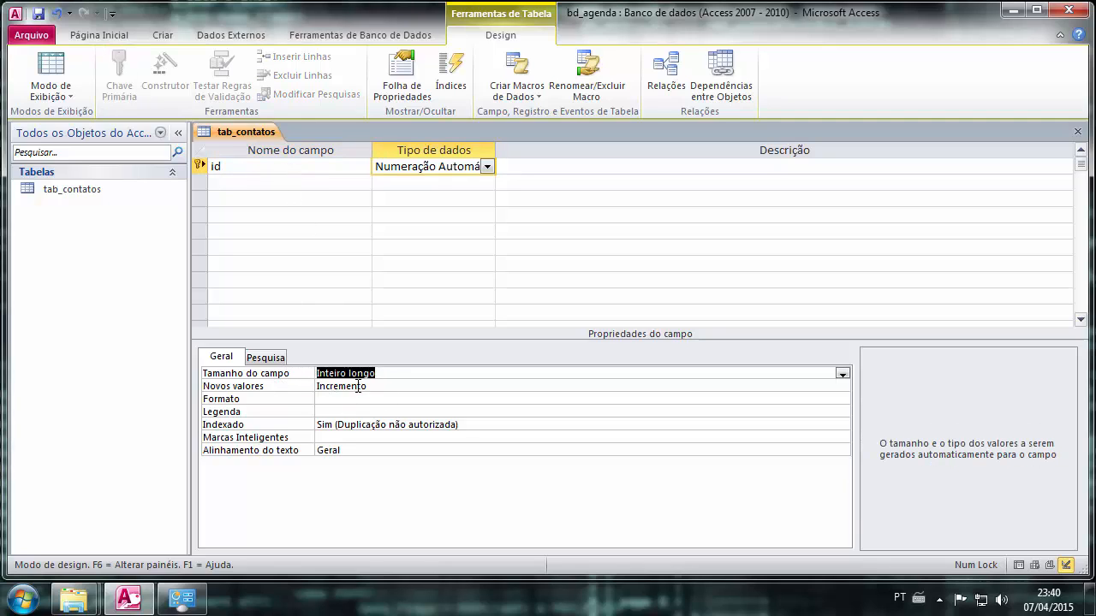
{"action": "left_click", "coordinate": [487, 166]}
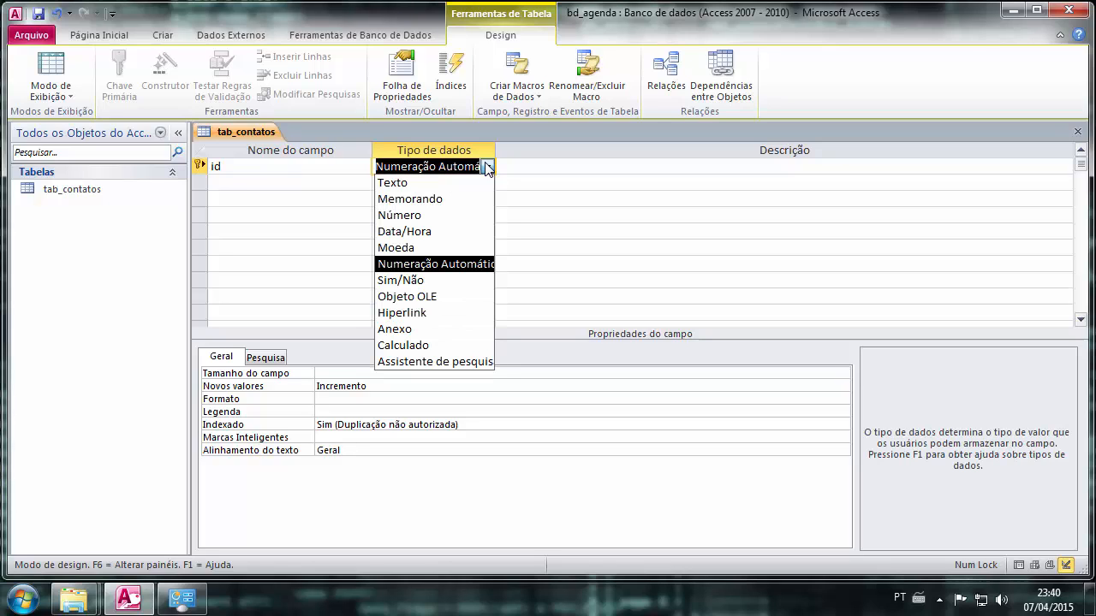
{"action": "left_click", "coordinate": [463, 264]}
Add a Texto field named nome with a field size of 150.
{"action": "left_click", "coordinate": [220, 186]}
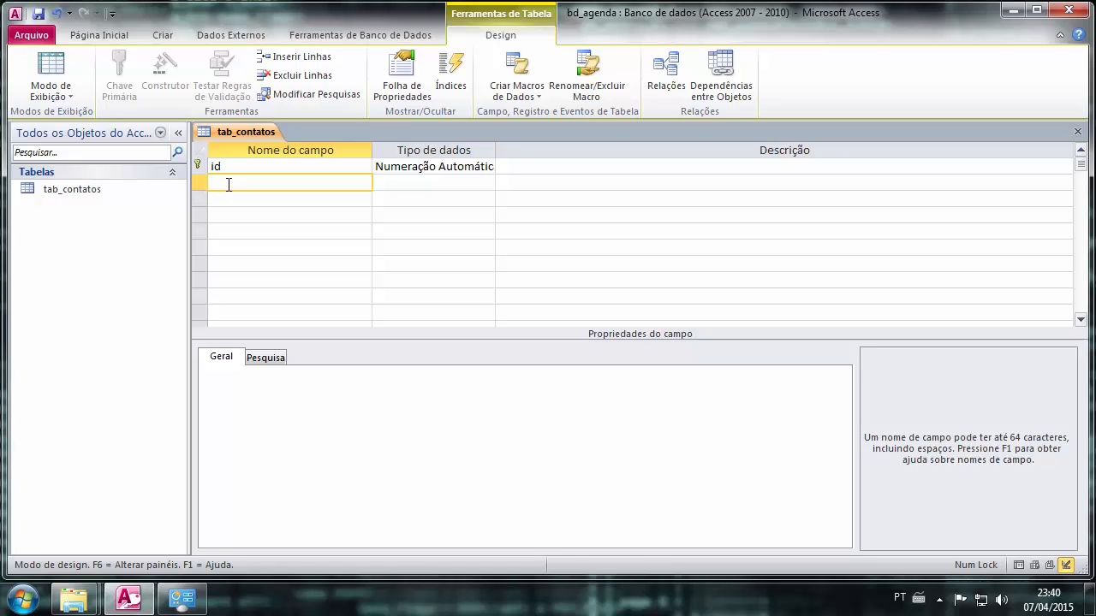
{"action": "type", "text": "nome"}
{"action": "key", "text": "Tab"}
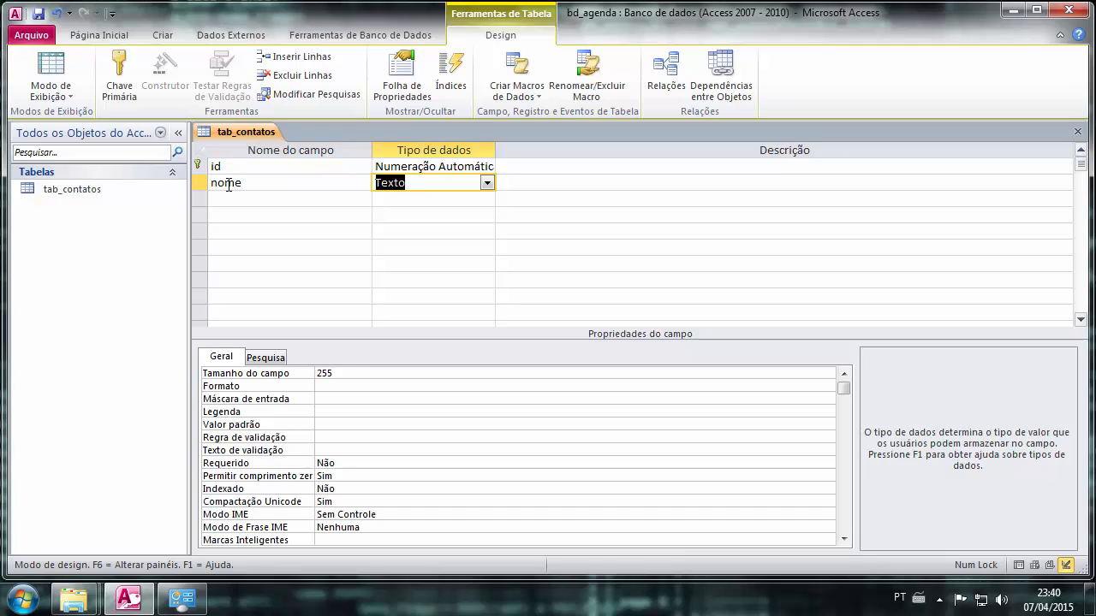
{"action": "left_click", "coordinate": [357, 377]}
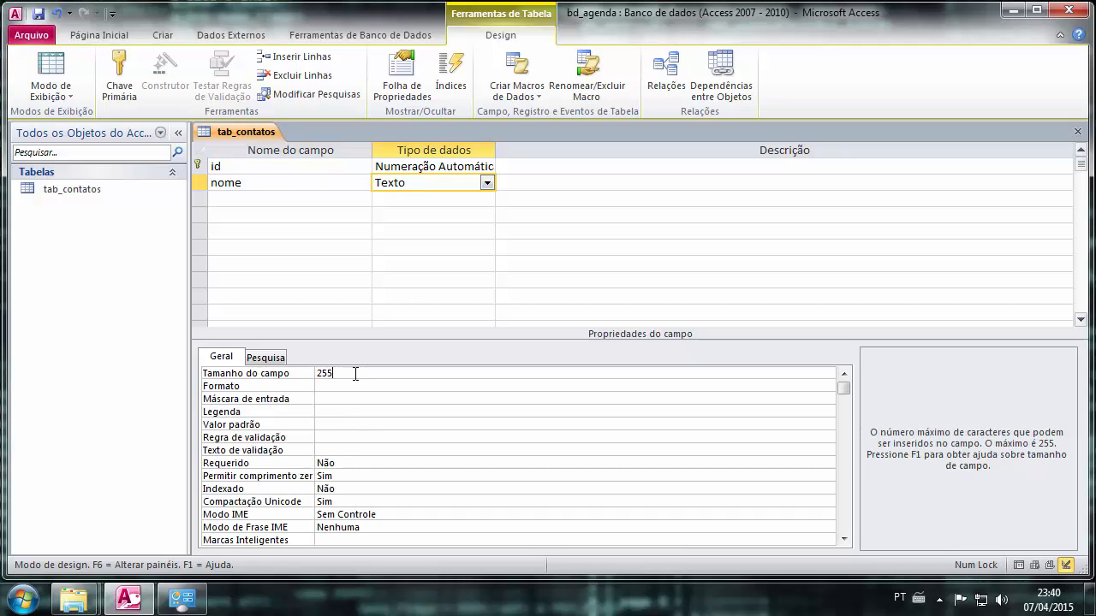
{"action": "type", "text": "150"}
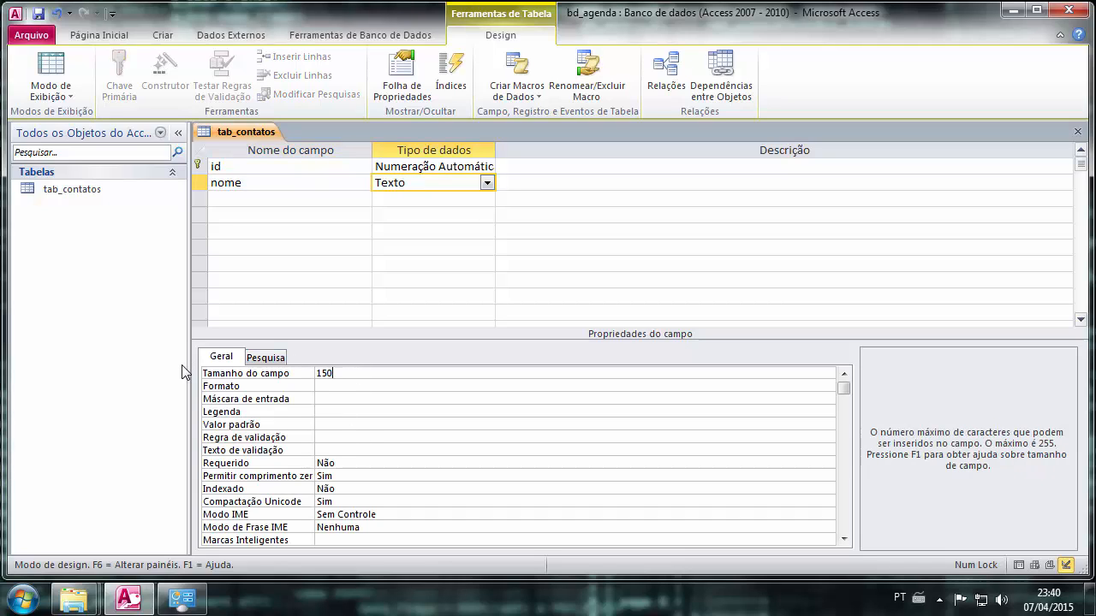
Add a Texto field named endereco, and dismiss the Windows performance prompt permanently, keeping the current colour scheme.
{"action": "left_click", "coordinate": [238, 196]}
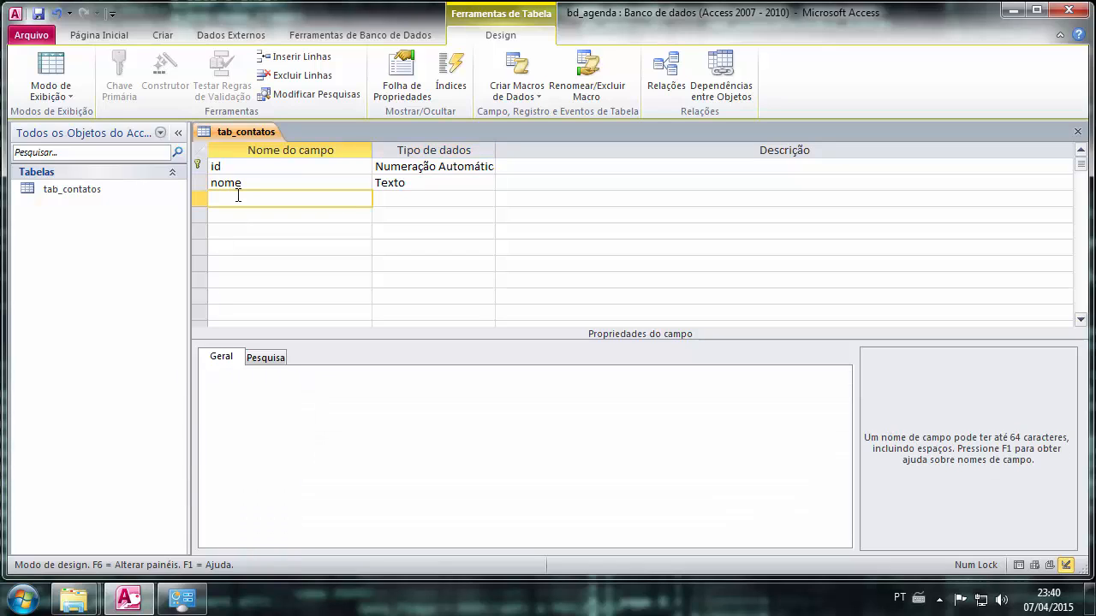
{"action": "type", "text": "endereco"}
{"action": "key", "text": "Tab"}
{"action": "left_click", "coordinate": [325, 370]}
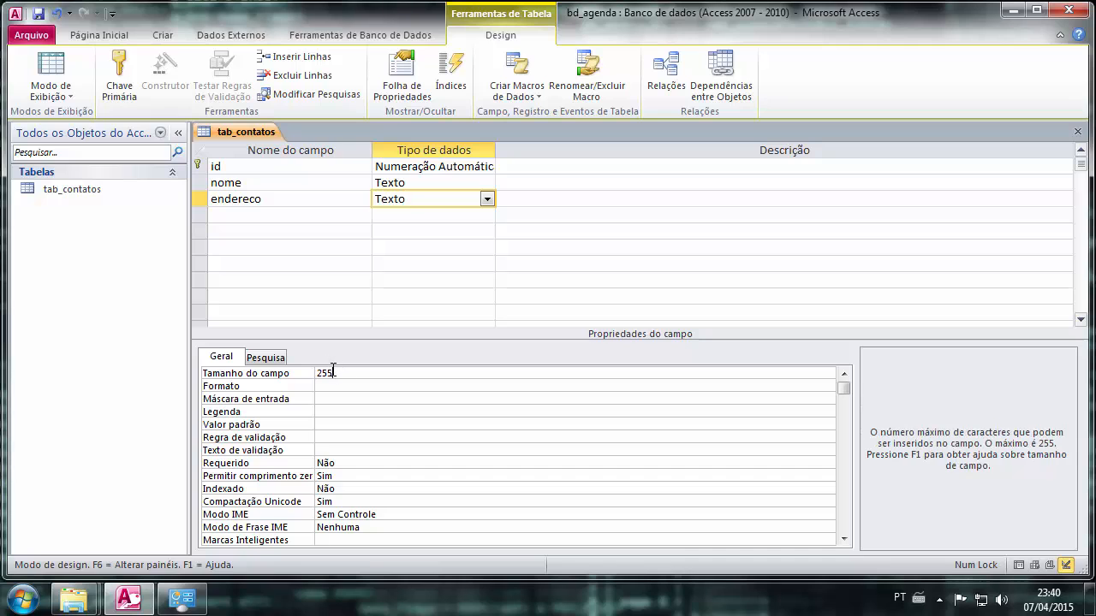
{"action": "left_click", "coordinate": [314, 370]}
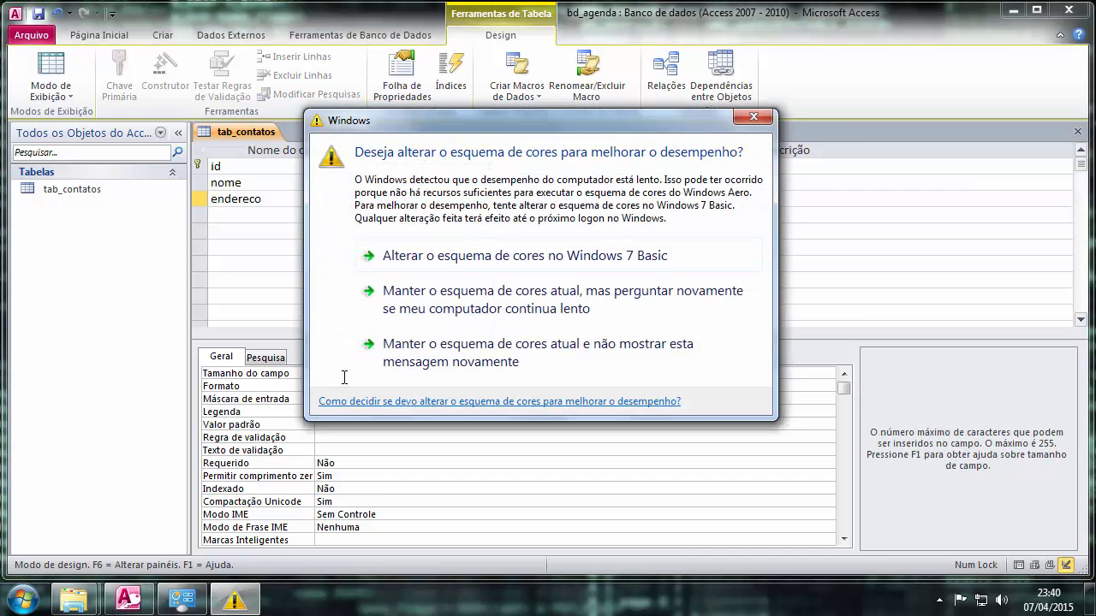
{"action": "left_click", "coordinate": [556, 354]}
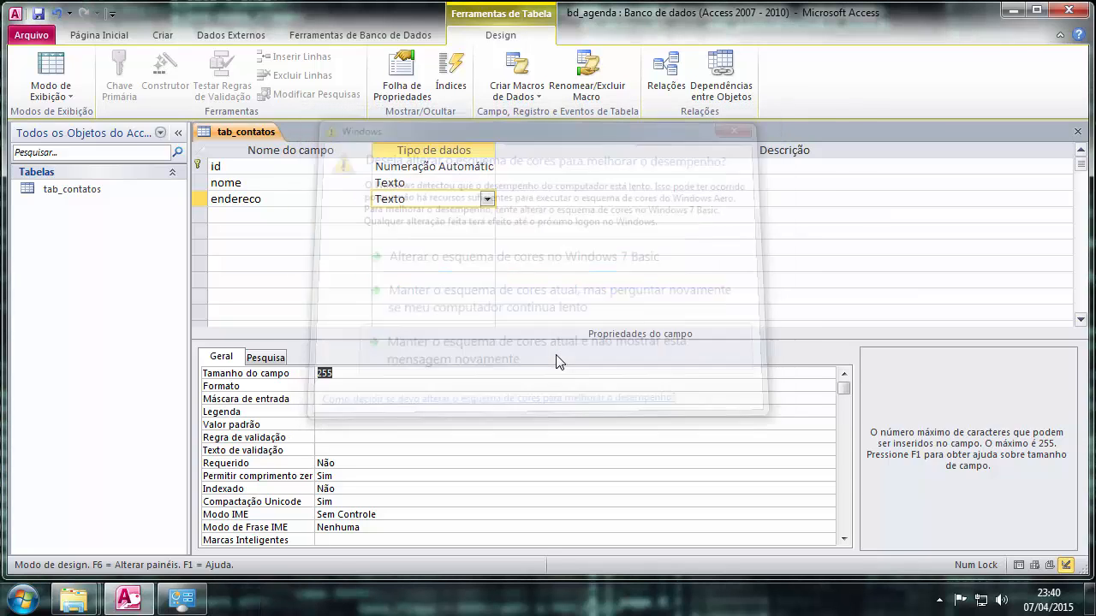
Add a Texto field named email with a field size of 100.
{"action": "left_click", "coordinate": [243, 215]}
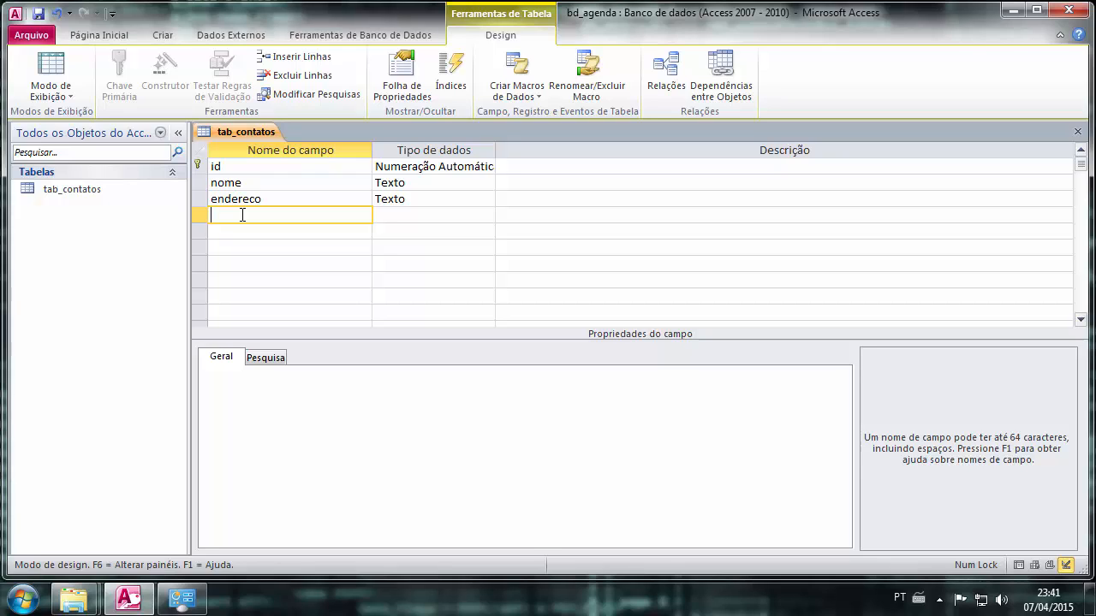
{"action": "type", "text": "email"}
{"action": "key", "text": "Tab"}
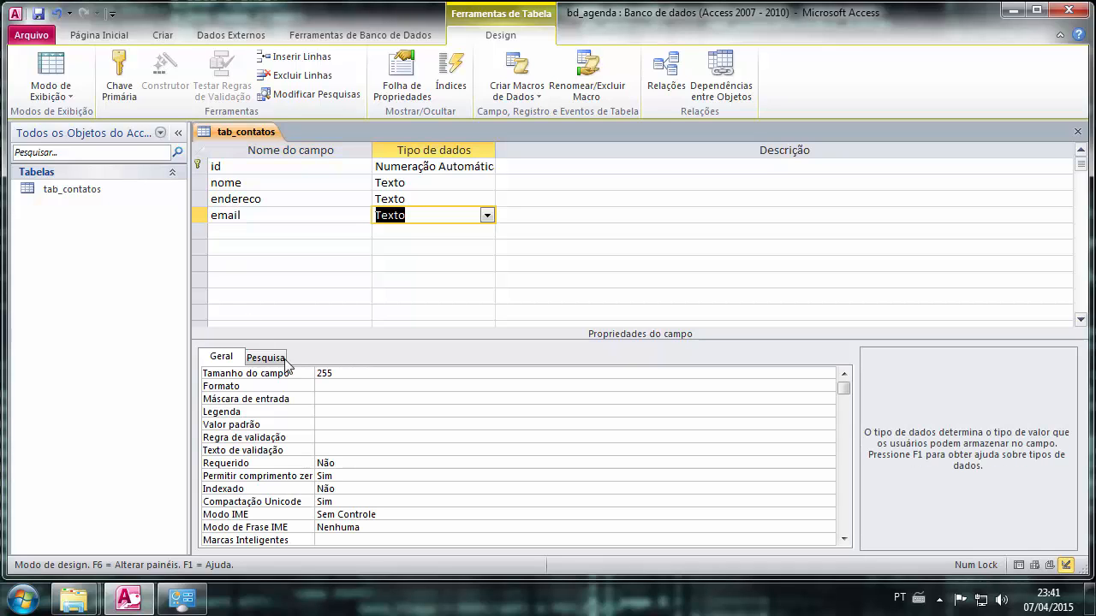
{"action": "double_click", "coordinate": [342, 373]}
{"action": "type", "text": "10"}
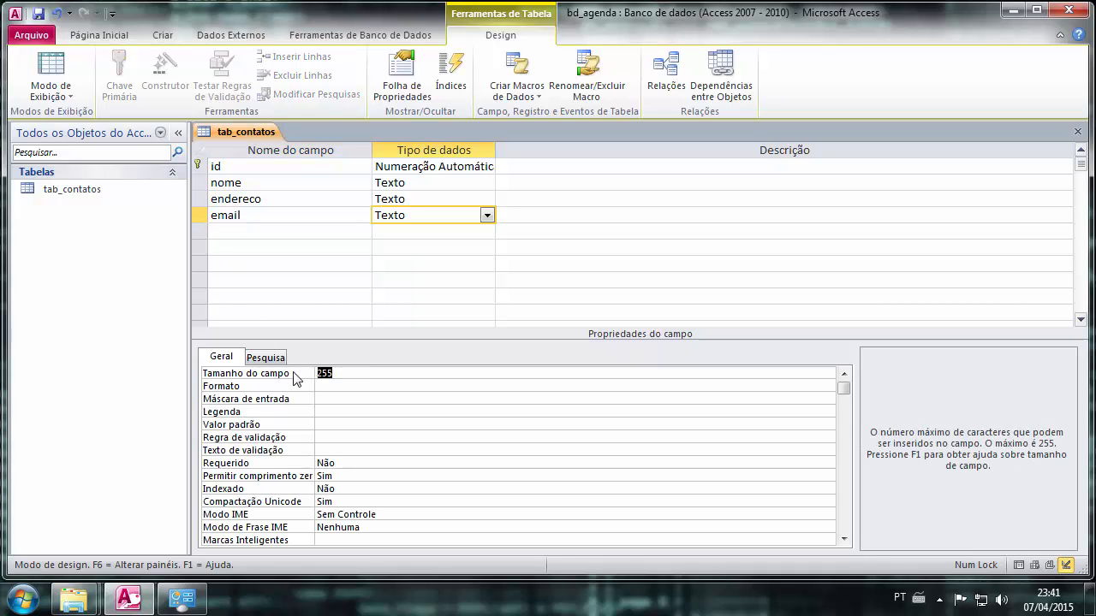
{"action": "type", "text": "0"}
Add a Texto field named site with a field size of 100.
{"action": "left_click", "coordinate": [312, 235]}
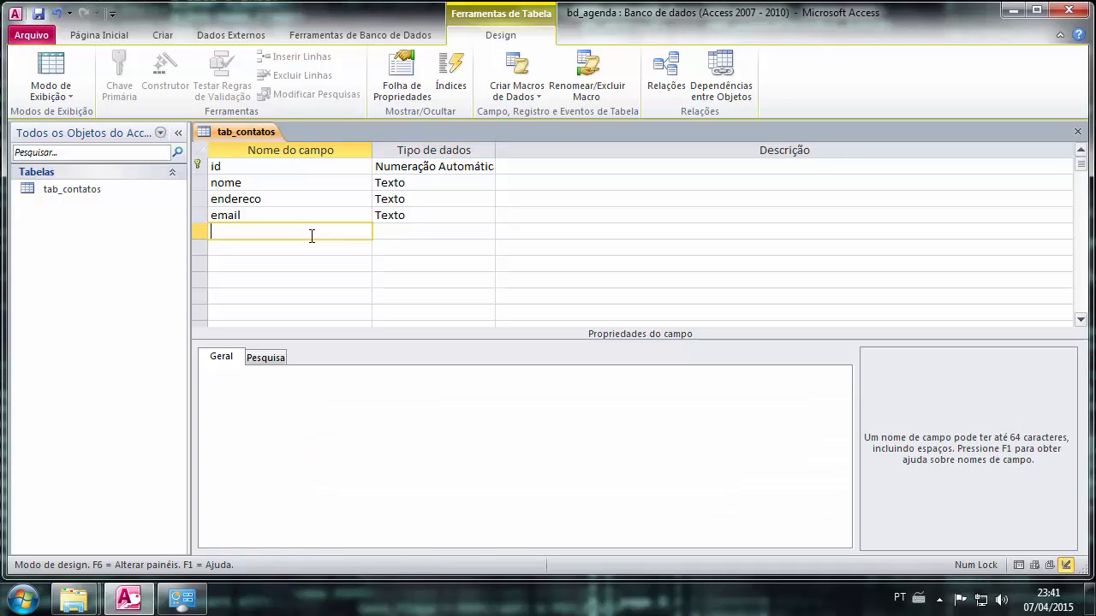
{"action": "type", "text": "site"}
{"action": "key", "text": "Tab"}
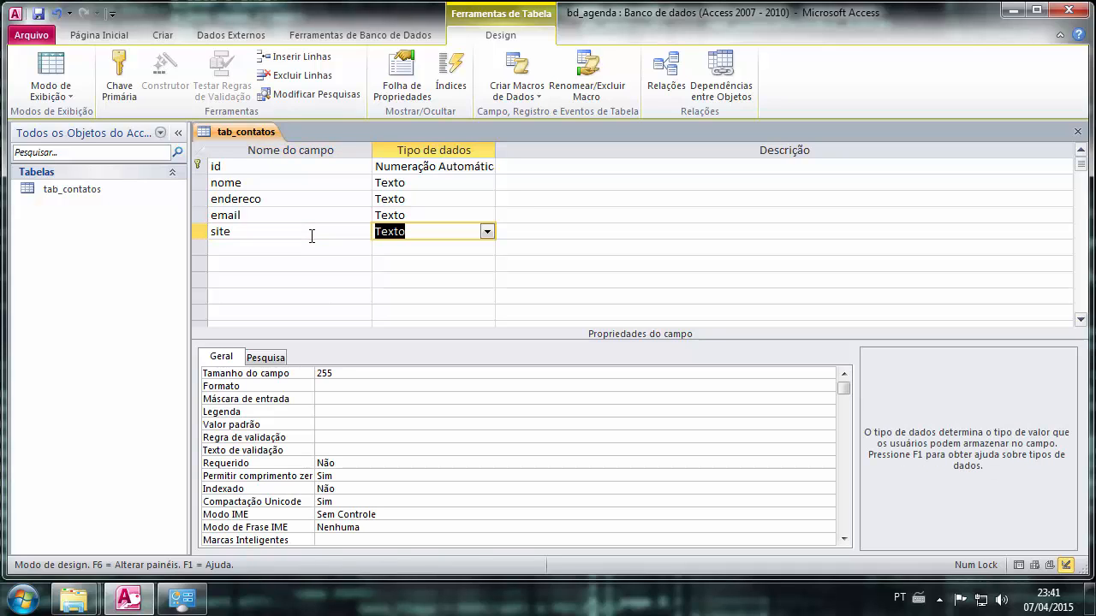
{"action": "type", "text": "100"}
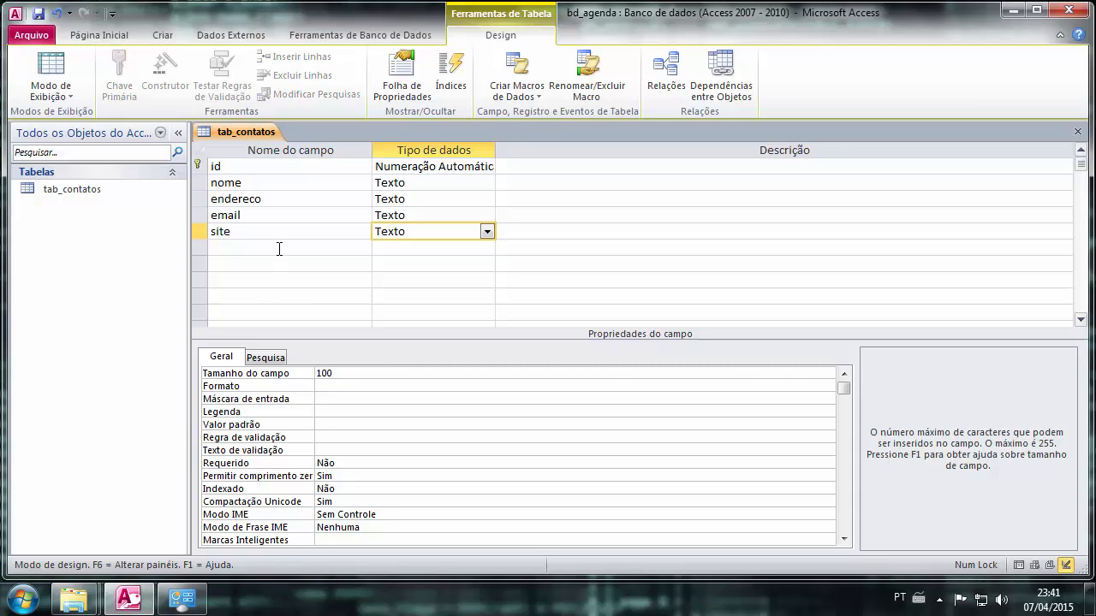
Add a Texto field named fone1 with a field size of 14.
{"action": "left_click", "coordinate": [279, 248]}
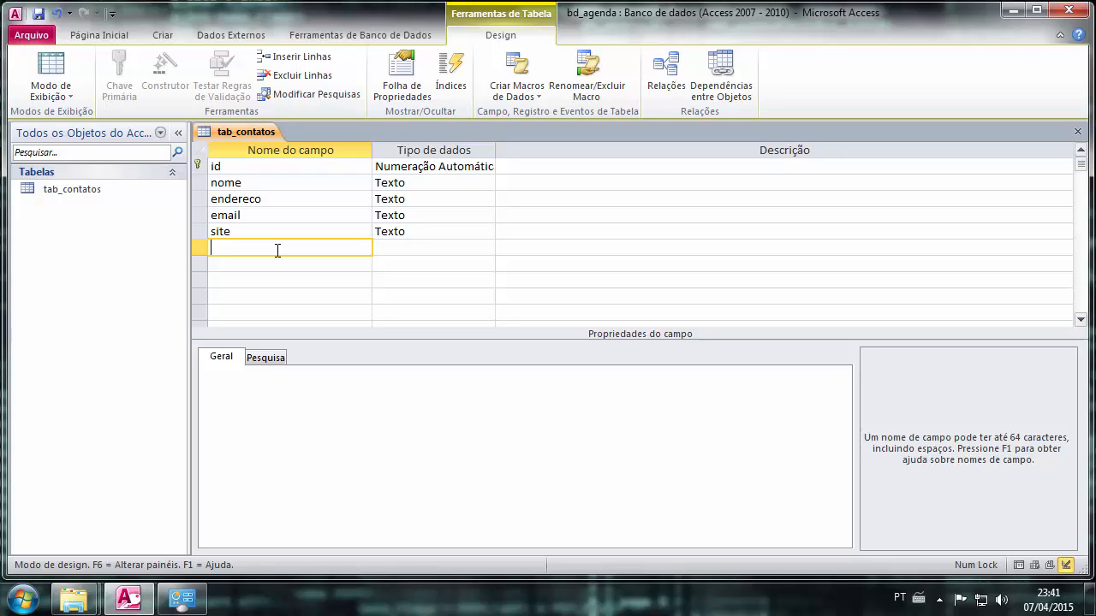
{"action": "type", "text": "fone1"}
{"action": "key", "text": "Tab"}
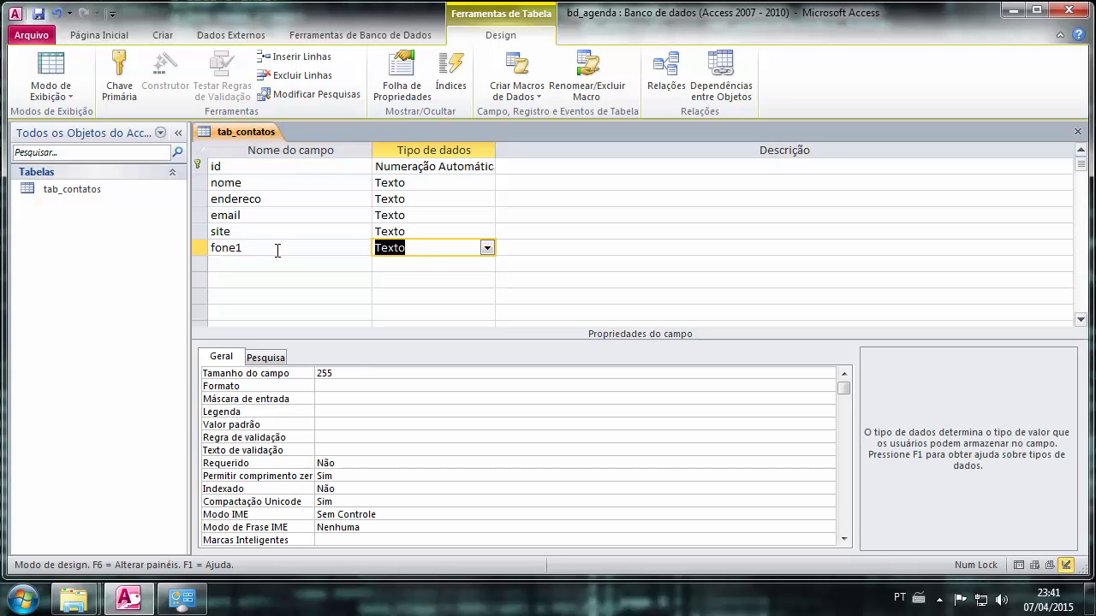
{"action": "left_click", "coordinate": [283, 375]}
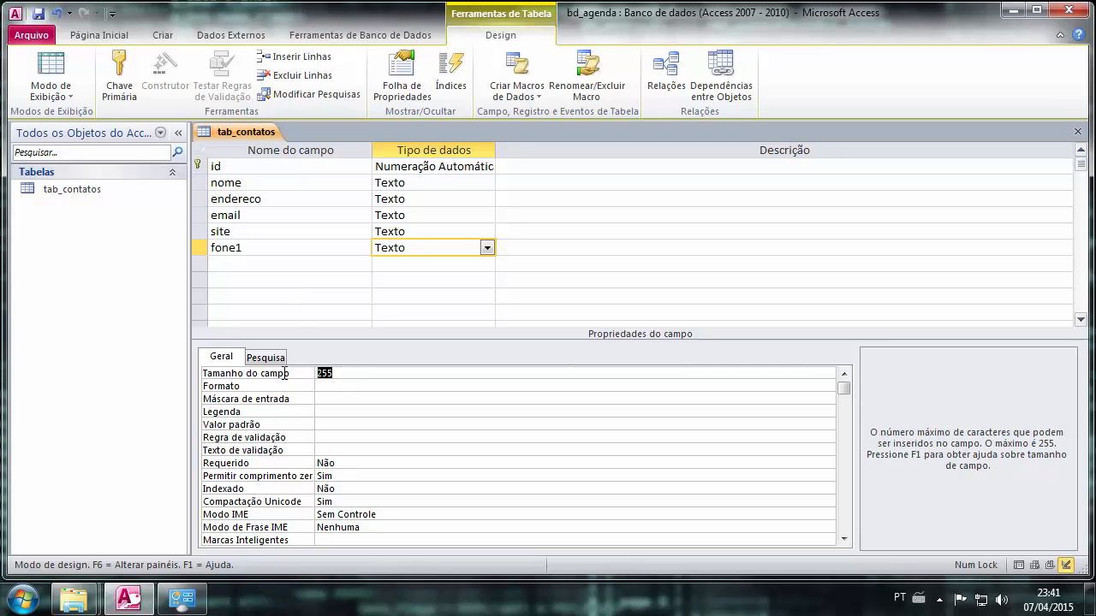
{"action": "type", "text": "14"}
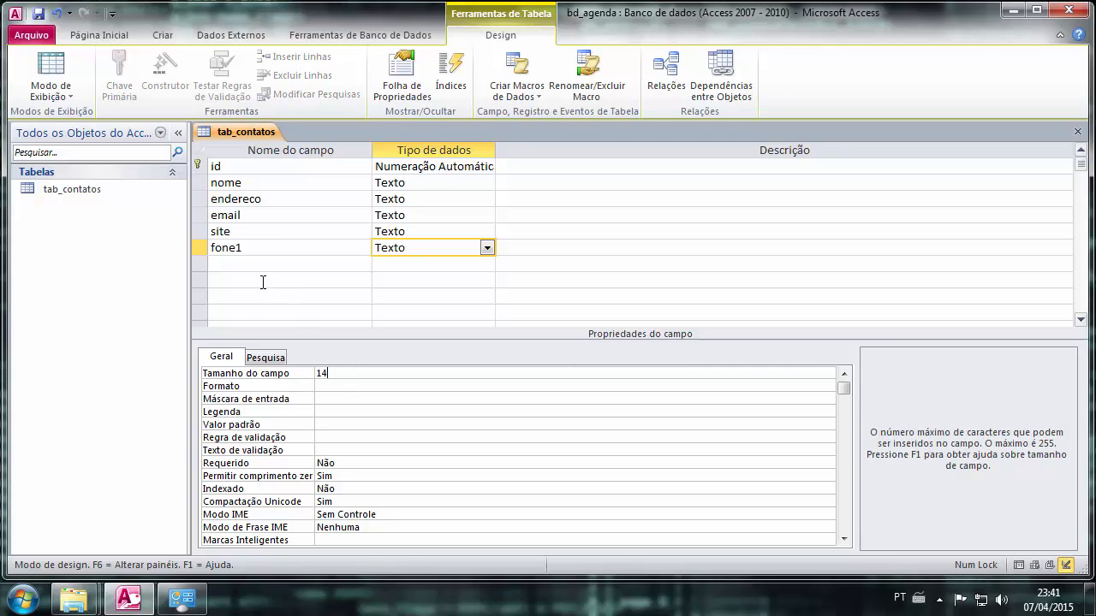
Add a Texto field named fone2 with a field size of 20.
{"action": "left_click", "coordinate": [262, 265]}
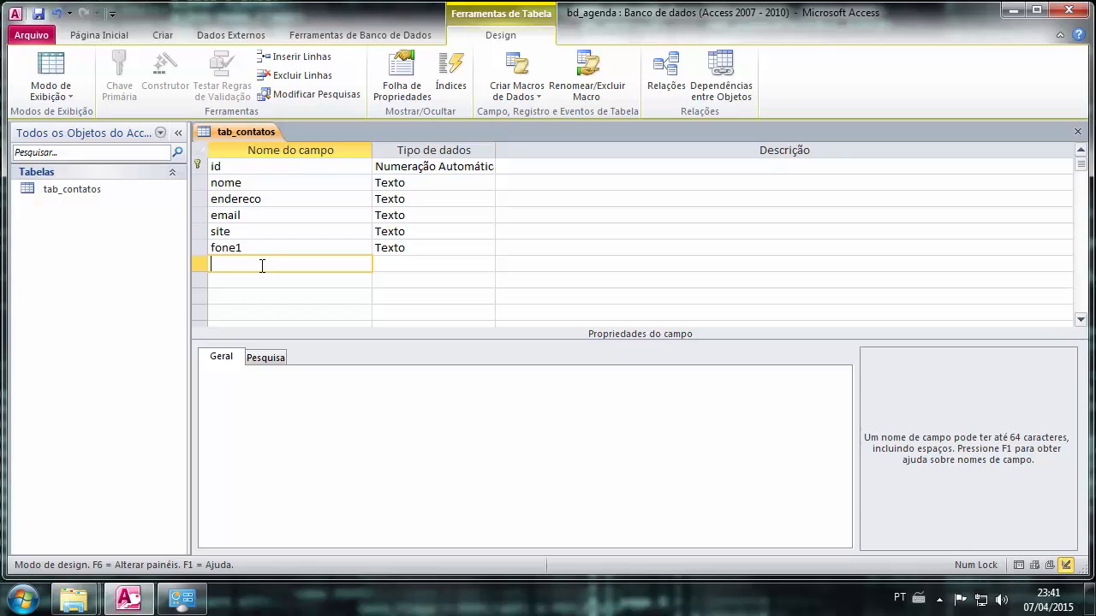
{"action": "left_click", "coordinate": [274, 247]}
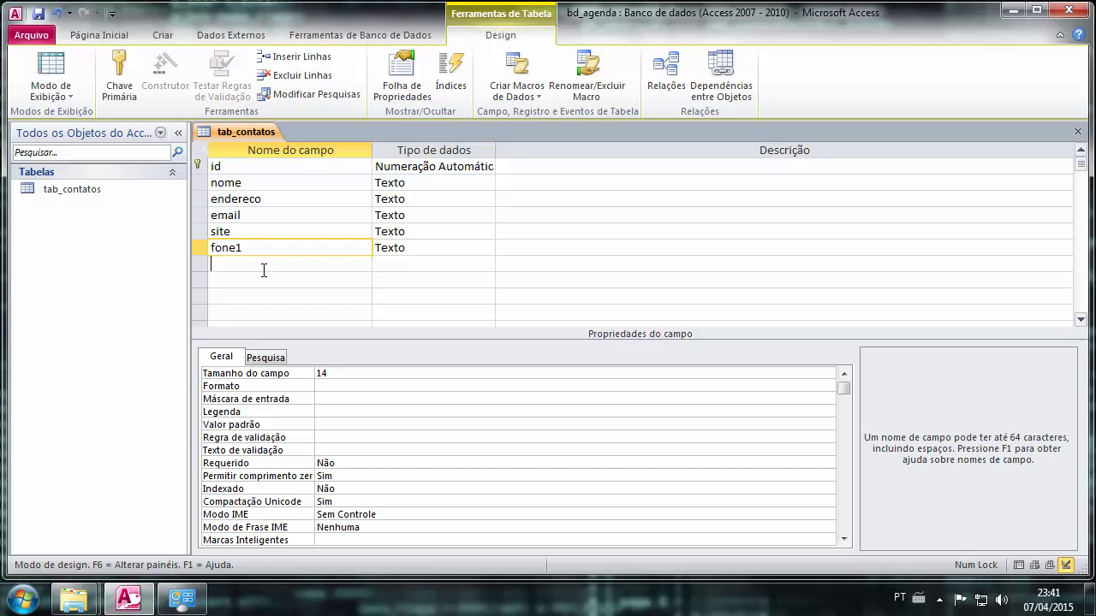
{"action": "left_click", "coordinate": [263, 268]}
{"action": "type", "text": "fi"}
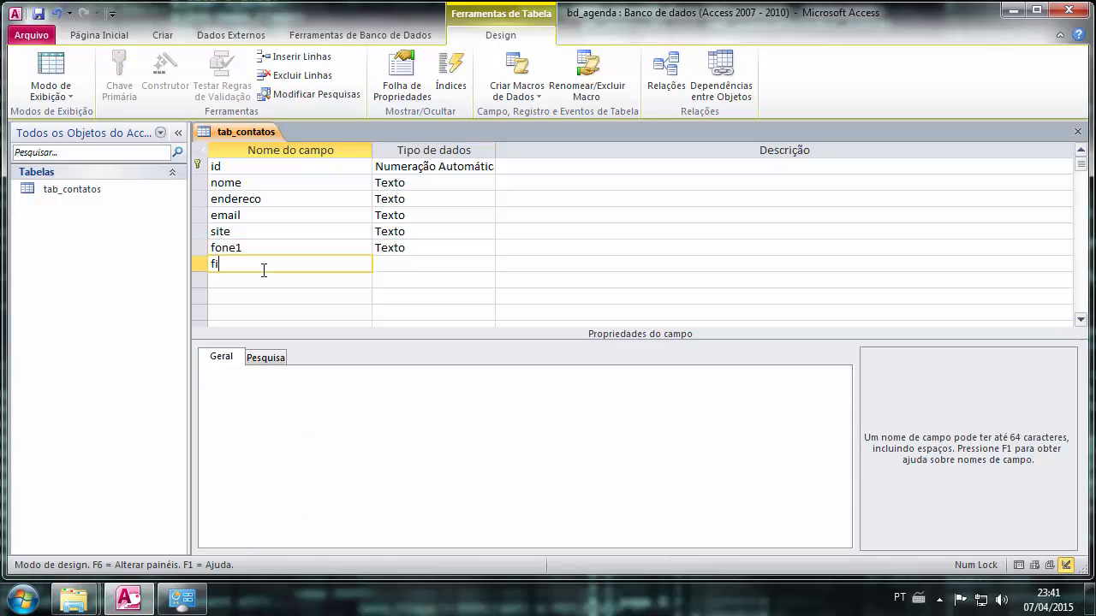
{"action": "key", "text": "BackSpace"}
{"action": "type", "text": "one2"}
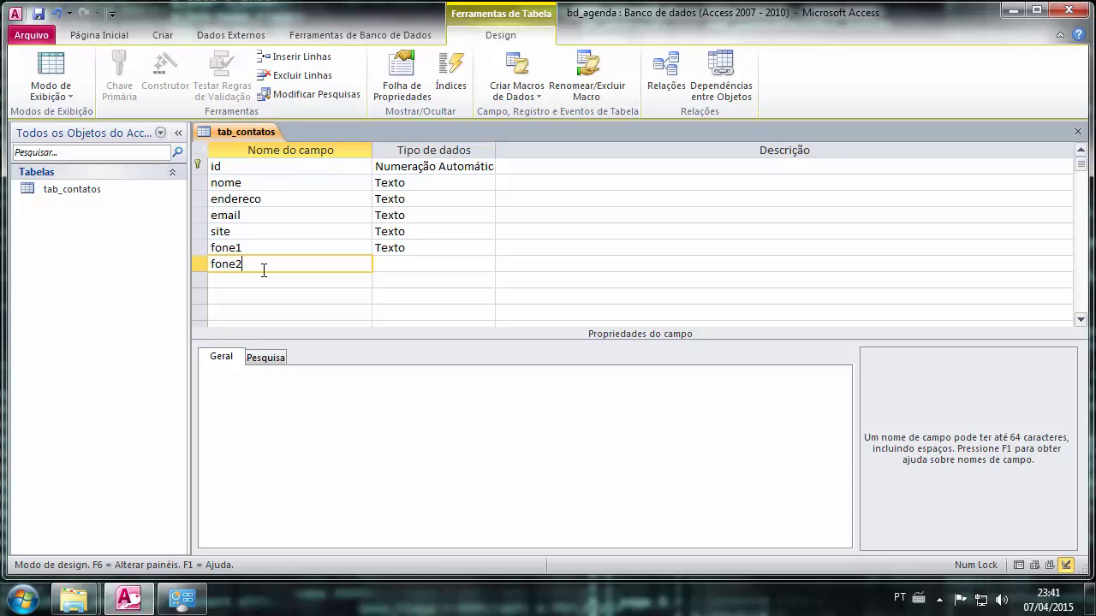
{"action": "key", "text": "Tab"}
{"action": "left_click", "coordinate": [276, 377]}
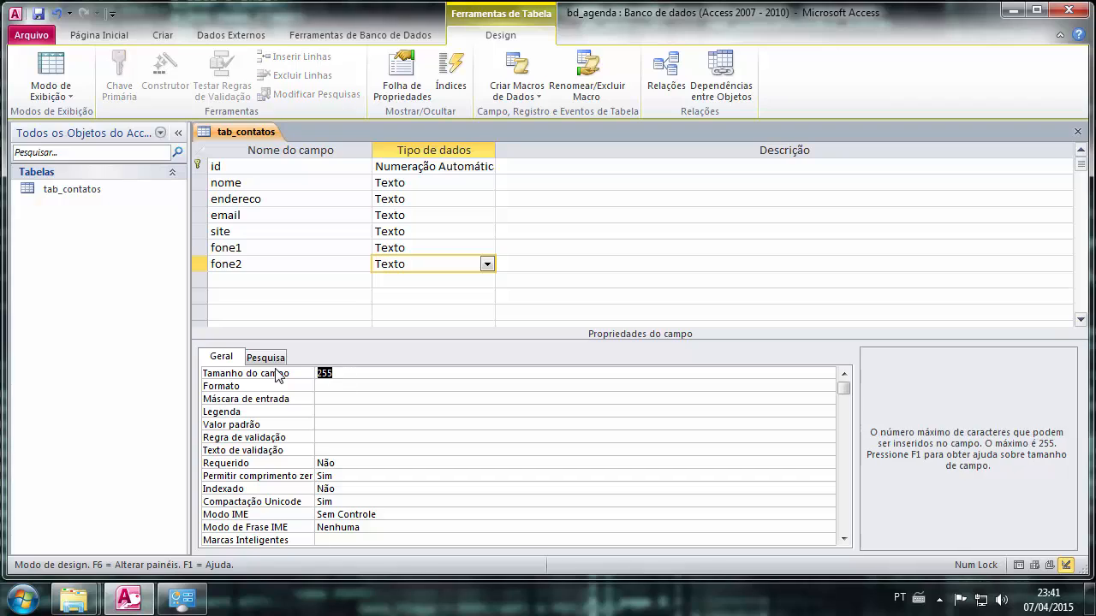
{"action": "type", "text": "20"}
Add a Texto field named fone3 with a field size of 14.
{"action": "left_click", "coordinate": [295, 280]}
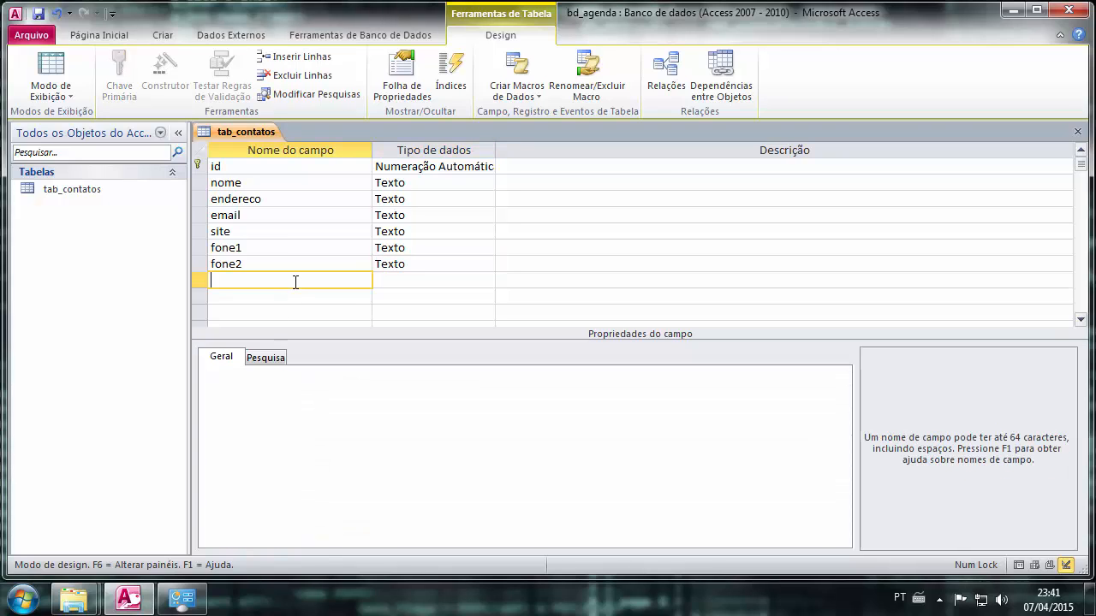
{"action": "type", "text": "fone3"}
{"action": "key", "text": "Tab"}
{"action": "left_click", "coordinate": [320, 371]}
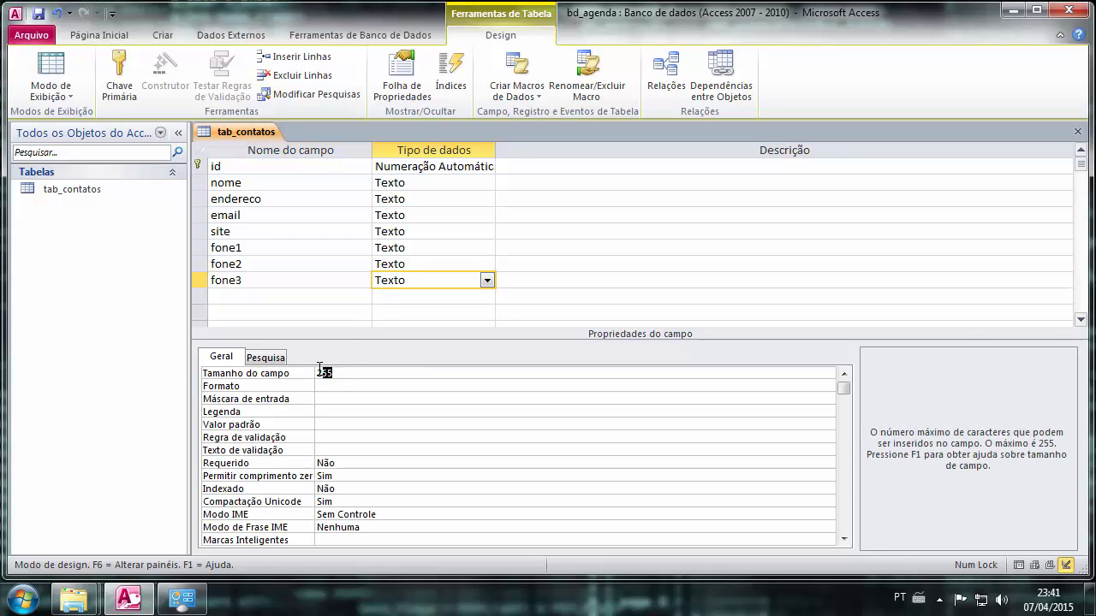
{"action": "type", "text": "14"}
Add a Texto field named fone4 with a field size of 14.
{"action": "left_click", "coordinate": [223, 293]}
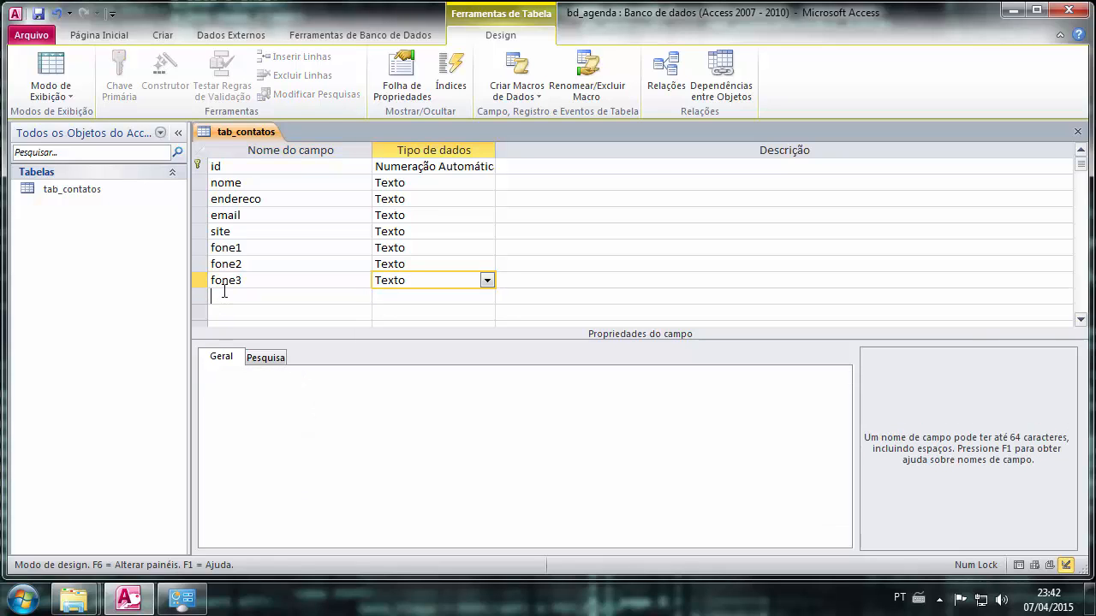
{"action": "type", "text": "fone4"}
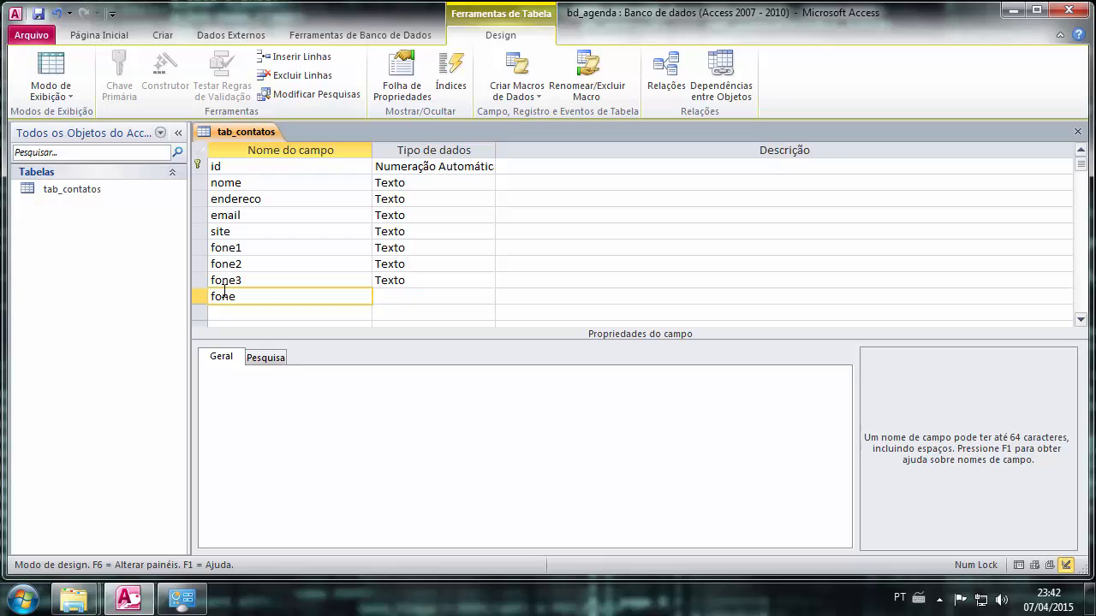
{"action": "left_click", "coordinate": [421, 297]}
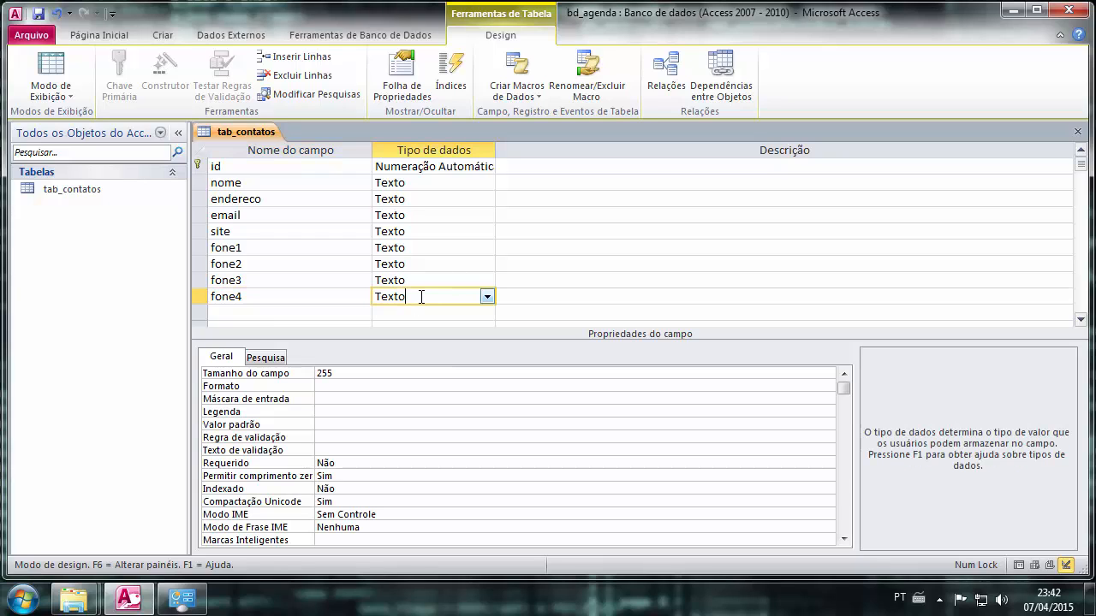
{"action": "double_click", "coordinate": [333, 372]}
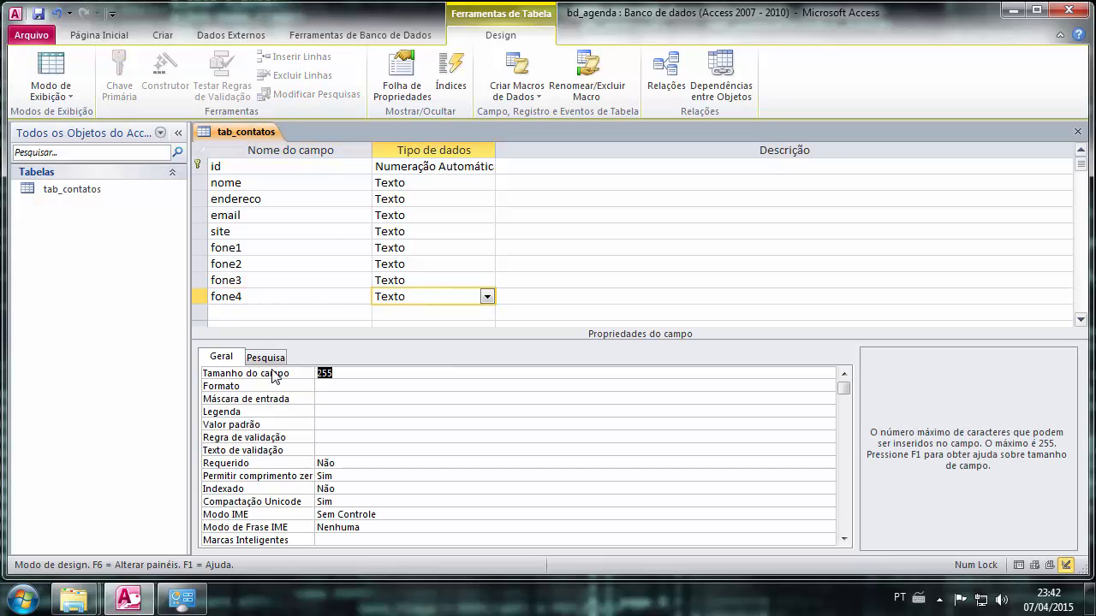
{"action": "type", "text": "14"}
Add a field named data_nascimento with the data type Data/Hora.
{"action": "left_click", "coordinate": [272, 314]}
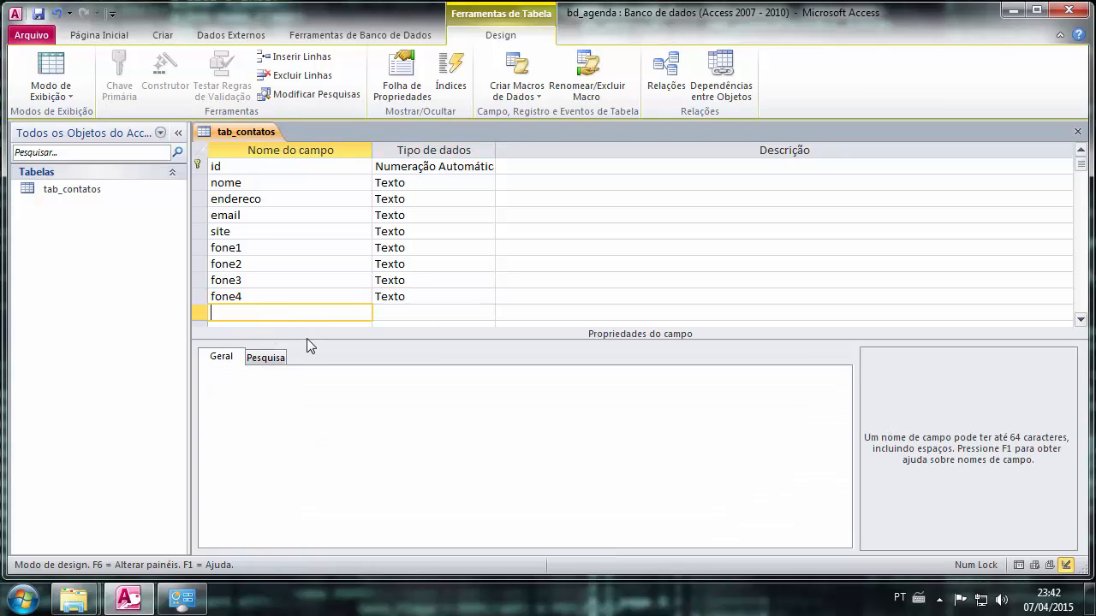
{"action": "type", "text": "data_nac"}
{"action": "type", "text": "cimento"}
{"action": "left_click", "coordinate": [454, 310]}
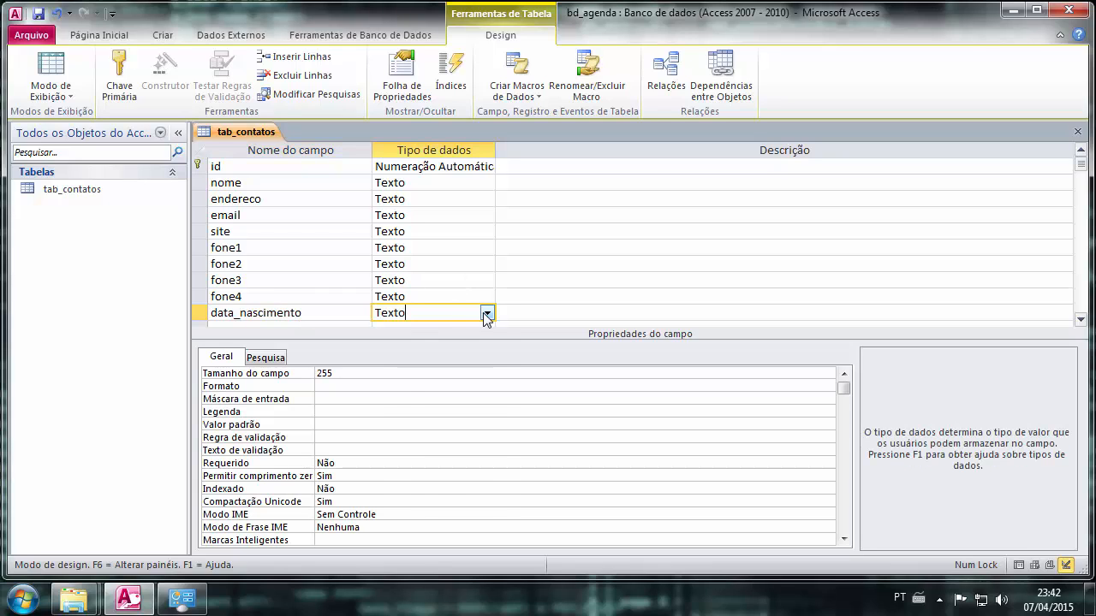
{"action": "left_click", "coordinate": [483, 313]}
{"action": "left_click", "coordinate": [447, 379]}
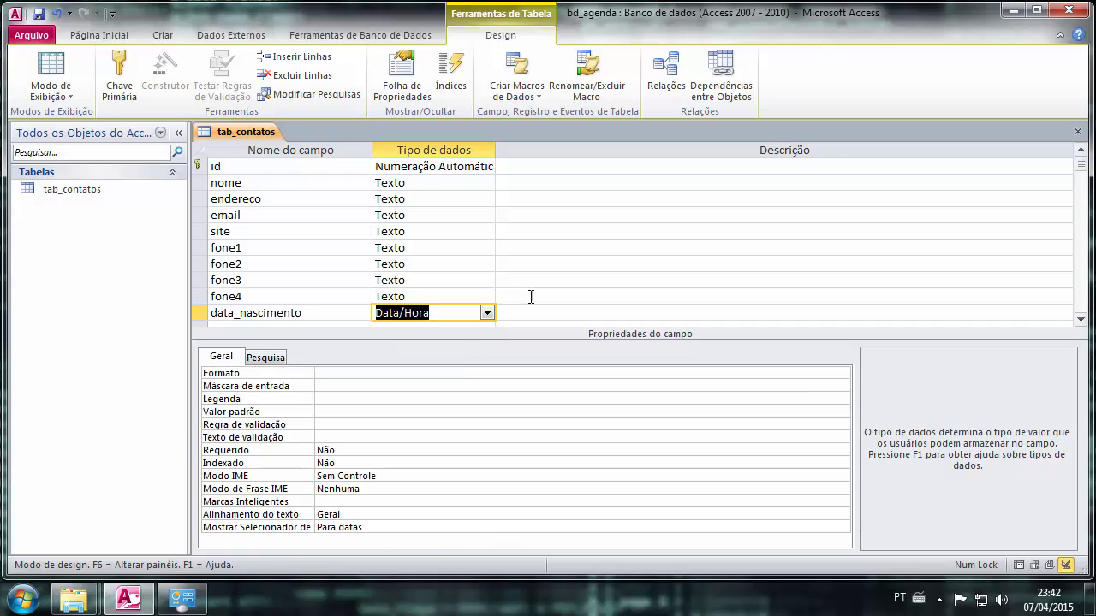
Add a field named observacao below data_nascimento with the data type Memorando.
{"action": "scroll", "coordinate": [531, 296], "scroll_direction": "down", "scroll_amount": 2}
{"action": "scroll", "coordinate": [529, 291], "scroll_direction": "up", "scroll_amount": 2}
{"action": "scroll", "coordinate": [339, 288], "scroll_direction": "down", "scroll_amount": 2}
{"action": "left_click", "coordinate": [306, 232]}
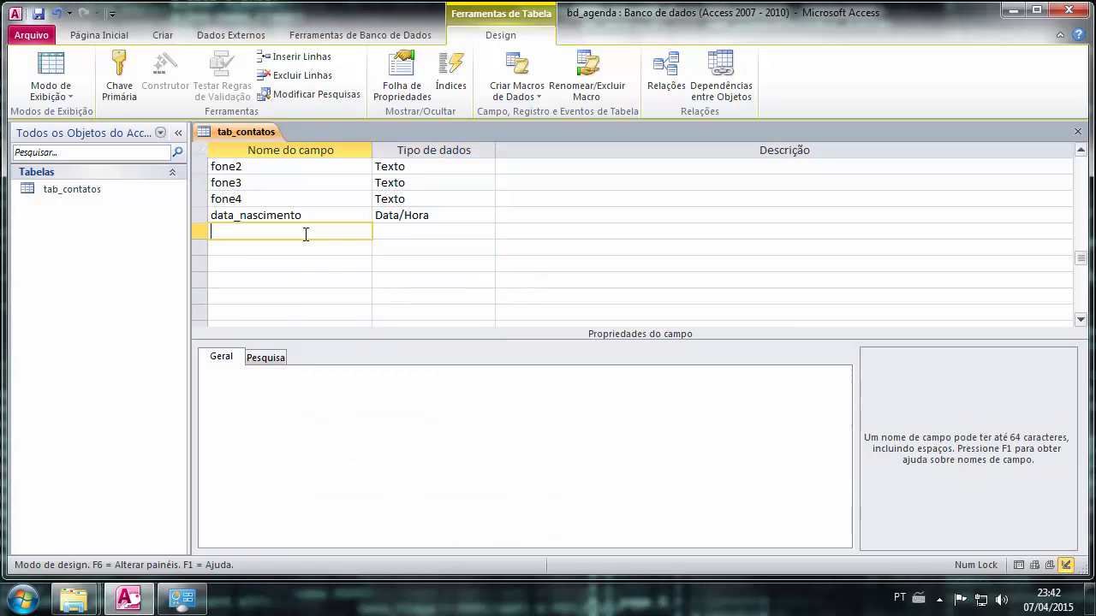
{"action": "type", "text": "o"}
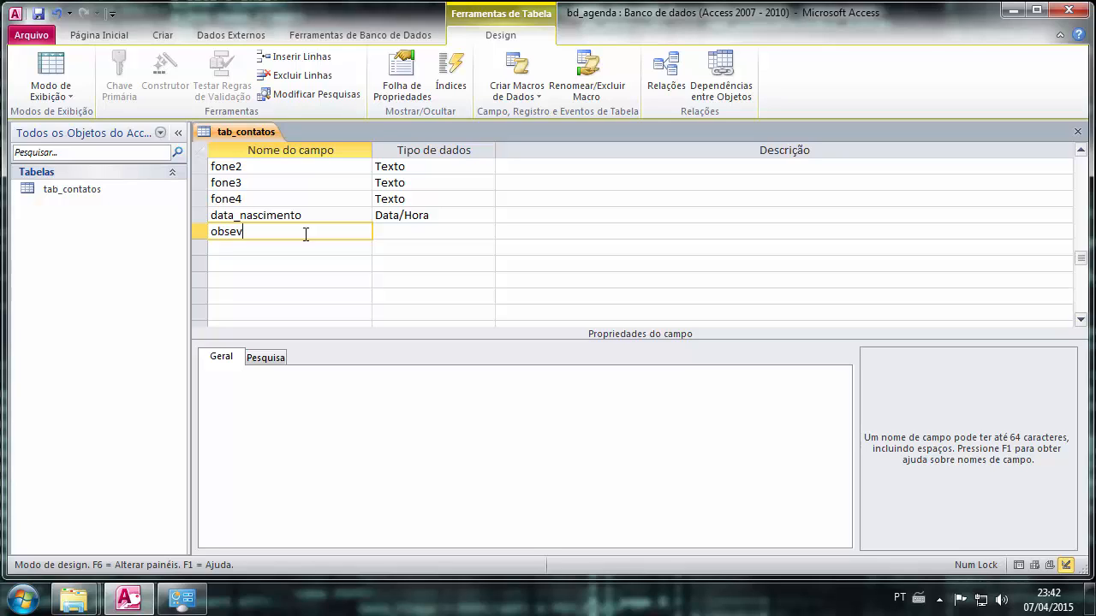
{"action": "type", "text": "bsercvacao"}
{"action": "left_click", "coordinate": [386, 229]}
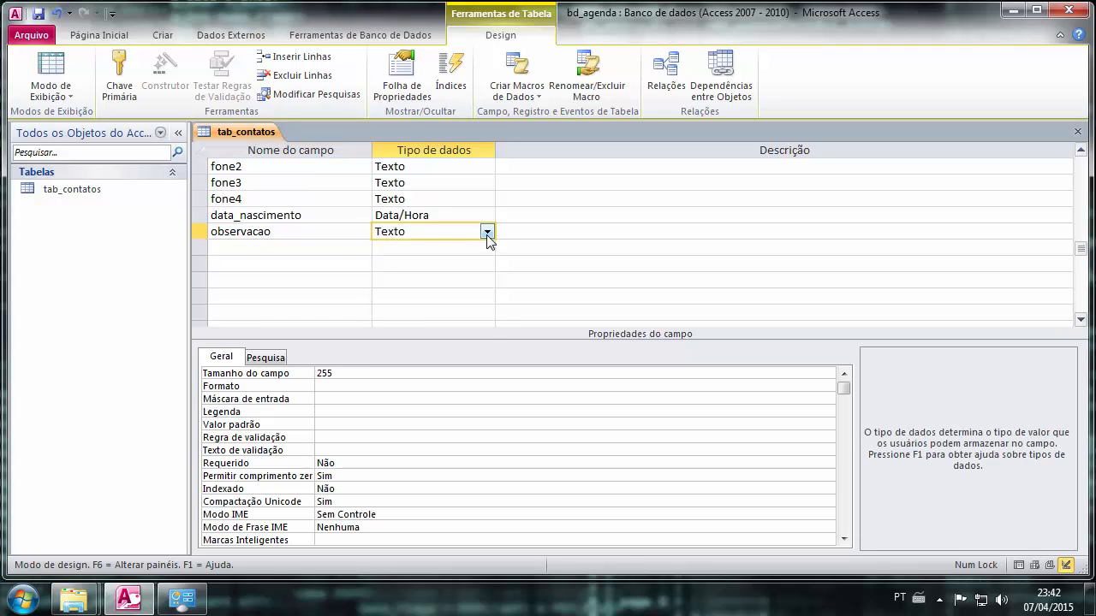
{"action": "left_click", "coordinate": [487, 233]}
{"action": "left_click", "coordinate": [449, 264]}
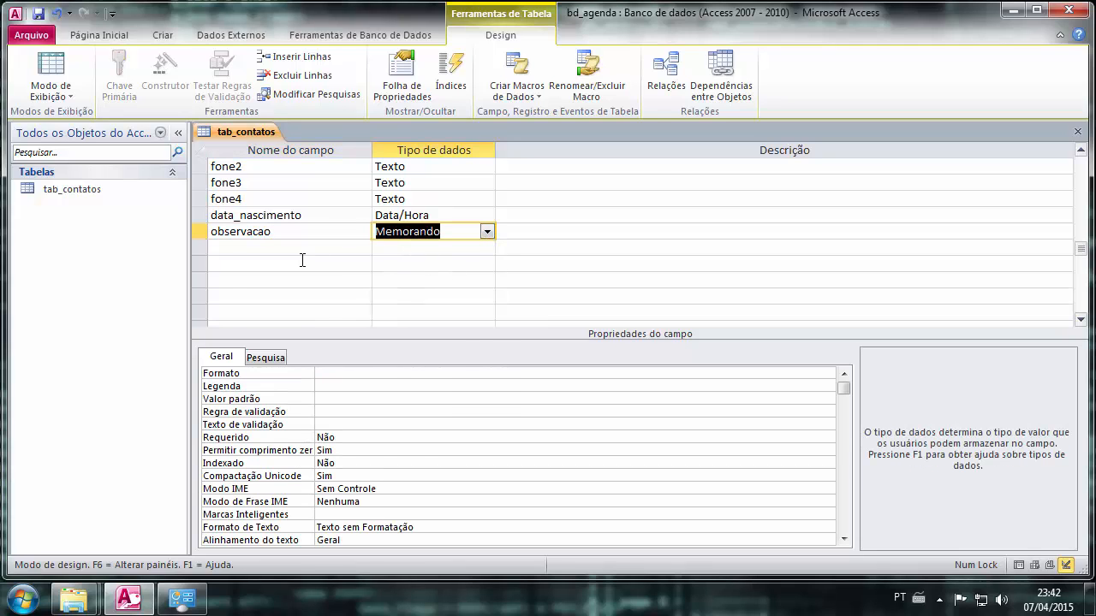
Review the tab_contatos field list and close the bd_agenda database together with its application.
{"action": "scroll", "coordinate": [300, 256], "scroll_direction": "up", "scroll_amount": 2}
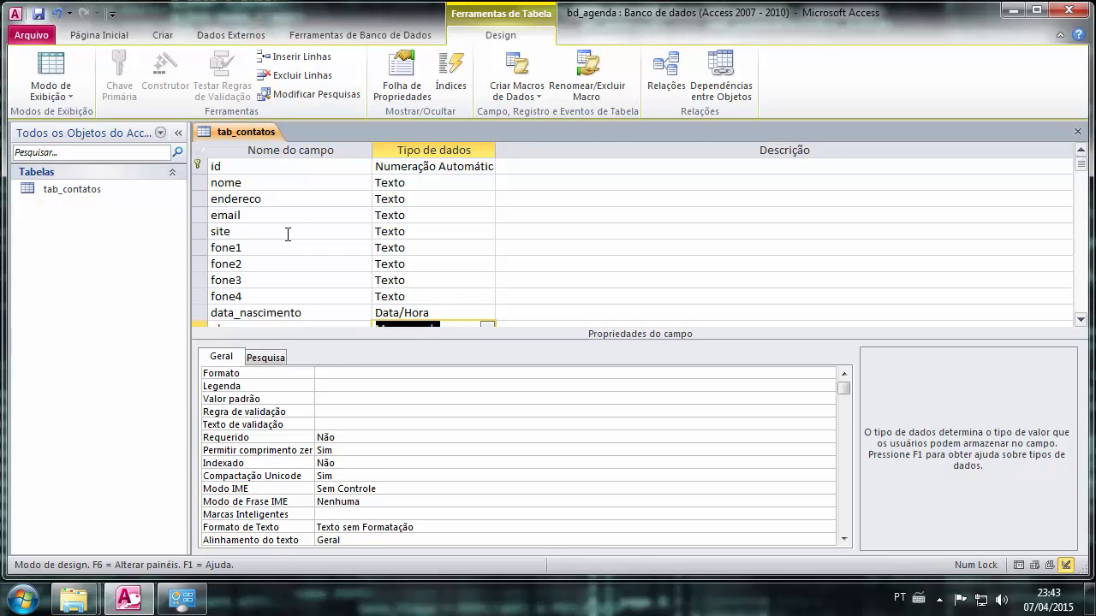
{"action": "scroll", "coordinate": [287, 234], "scroll_direction": "down", "scroll_amount": 1}
{"action": "scroll", "coordinate": [287, 233], "scroll_direction": "up", "scroll_amount": 1}
{"action": "left_click", "coordinate": [1066, 10]}
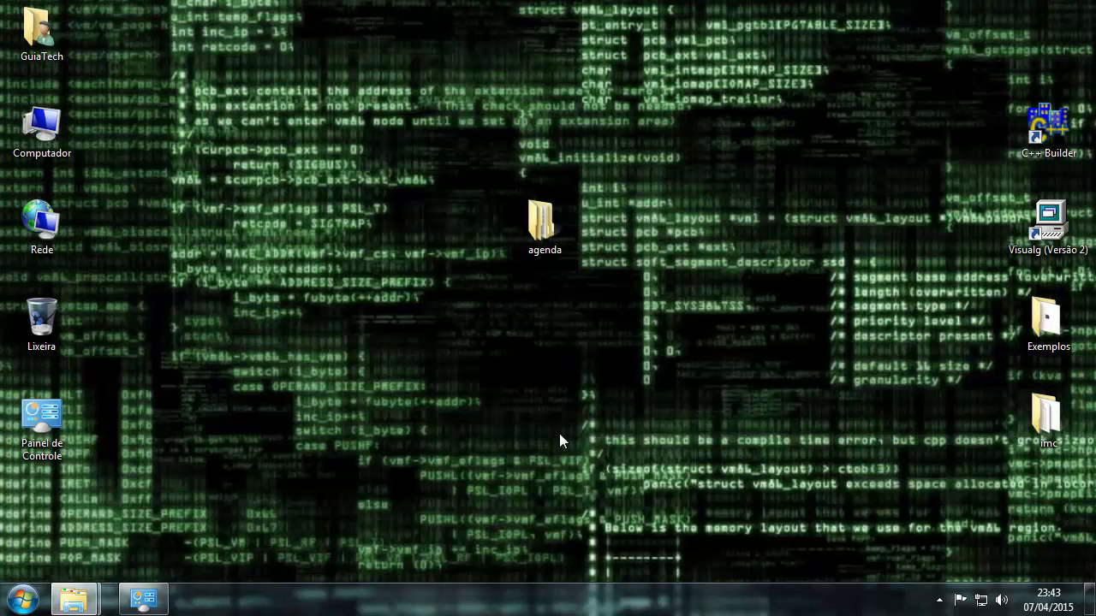
Check the bd_agenda file in the bd subfolder of the desktop's agenda folder, and minimise the folder window.
{"action": "double_click", "coordinate": [534, 231]}
{"action": "double_click", "coordinate": [192, 118]}
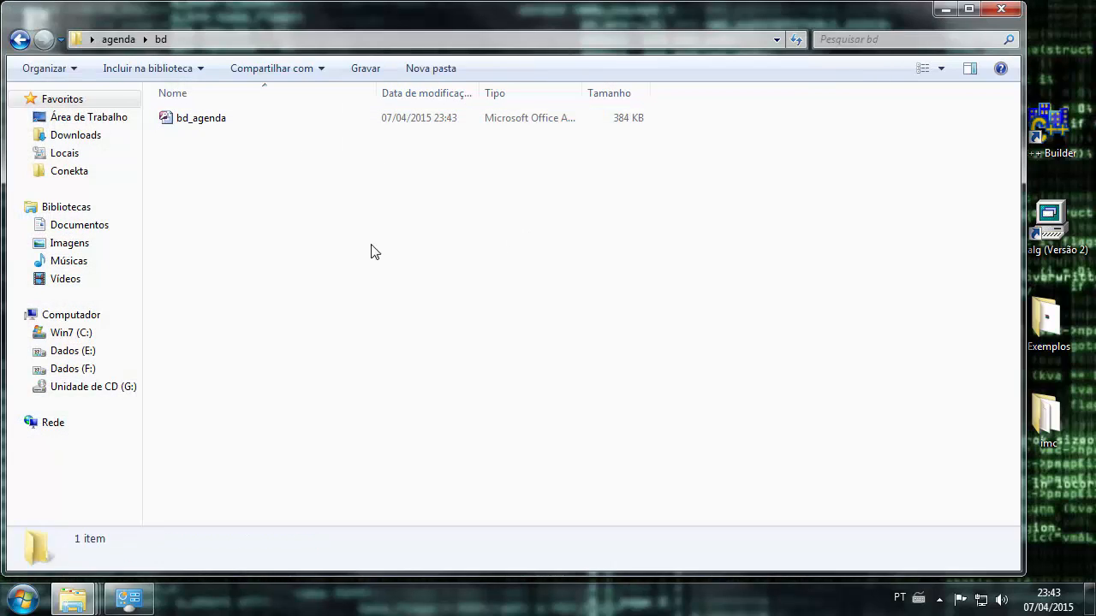
{"action": "left_click", "coordinate": [237, 122]}
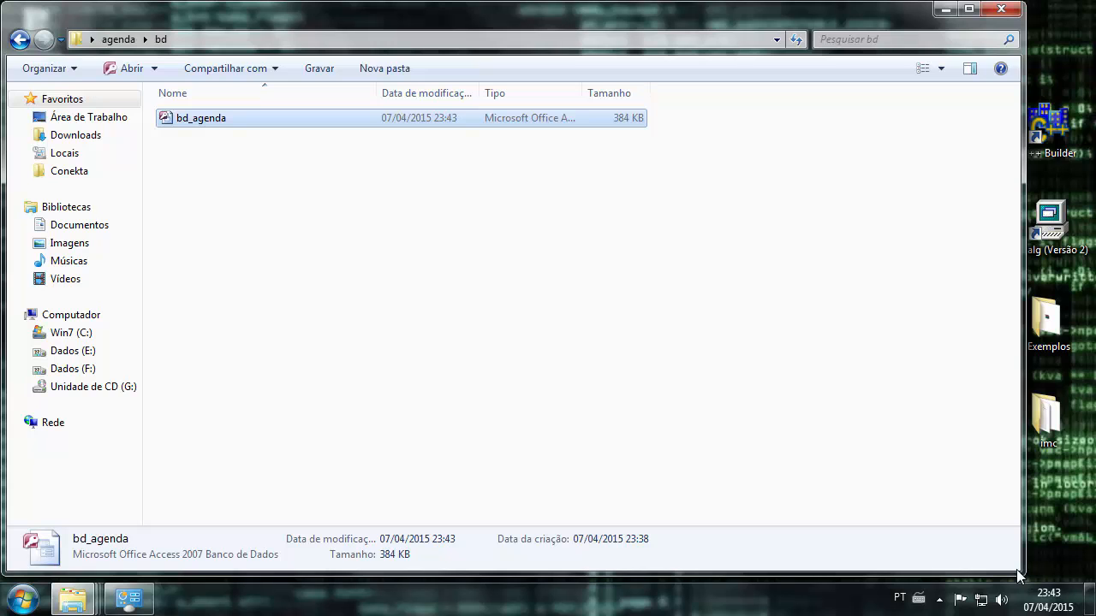
{"action": "left_click_drag", "start_coordinate": [1019, 575], "coordinate": [633, 434]}
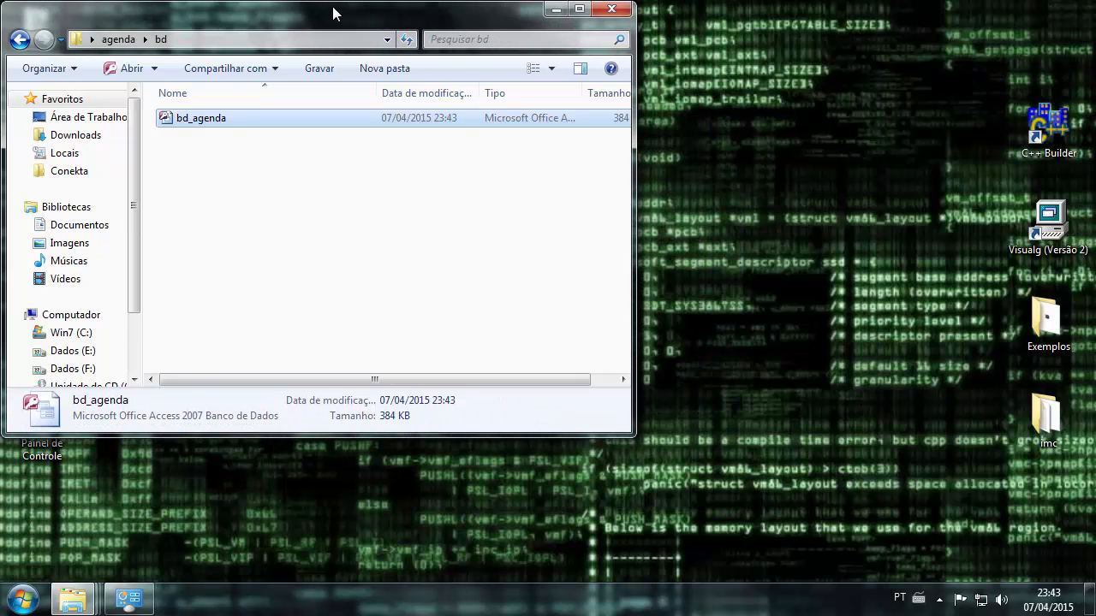
{"action": "left_click_drag", "start_coordinate": [321, 15], "coordinate": [410, 81]}
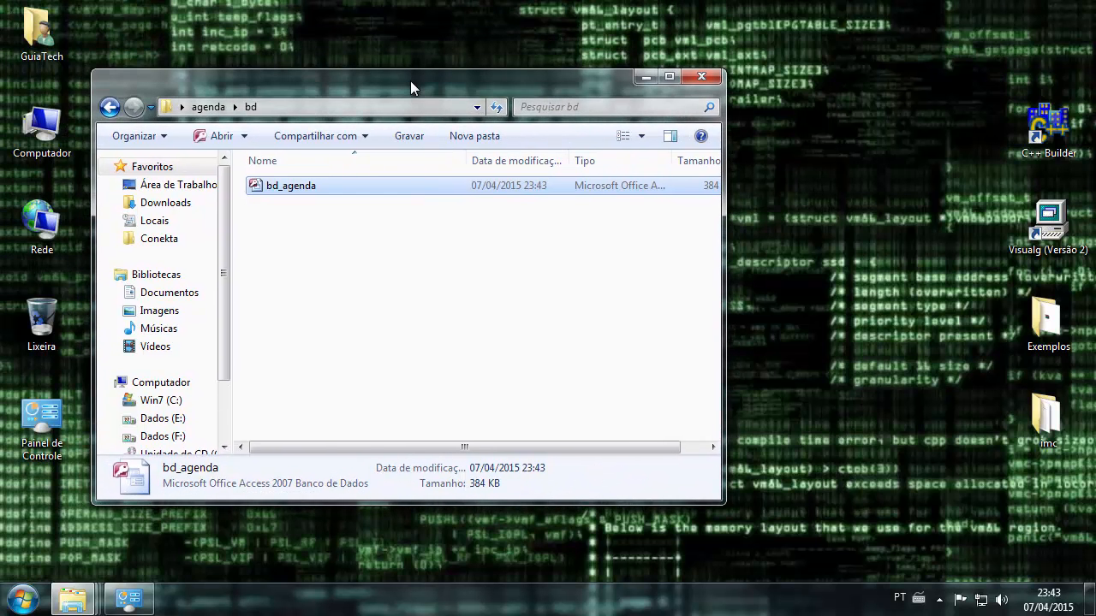
{"action": "left_click", "coordinate": [646, 77]}
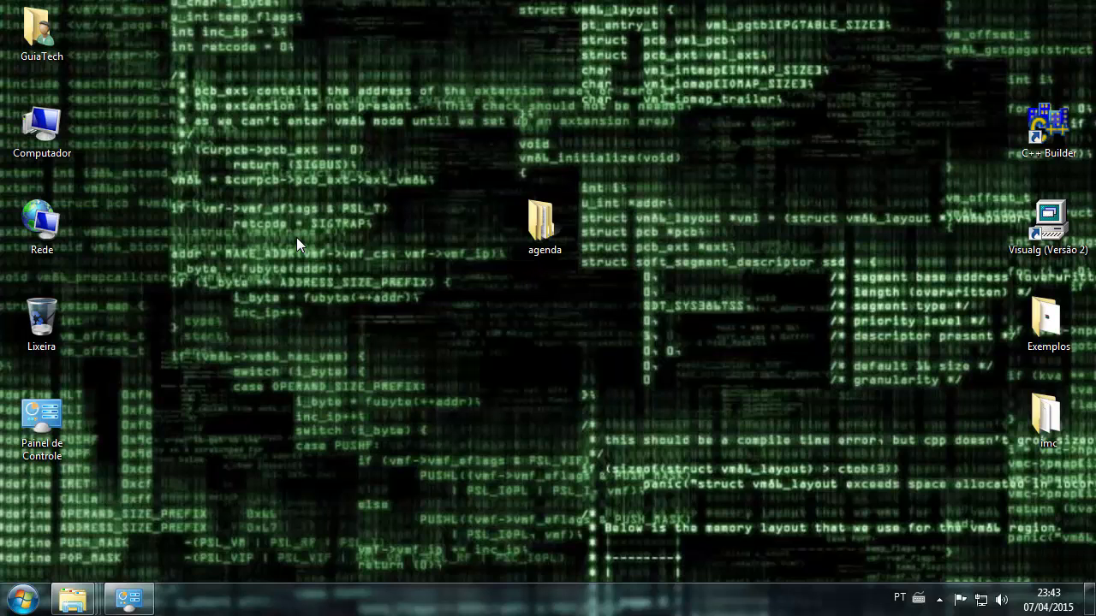
Open the SysWOW64 folder inside the Windows folder on drive C from Computador.
{"action": "double_click", "coordinate": [41, 130]}
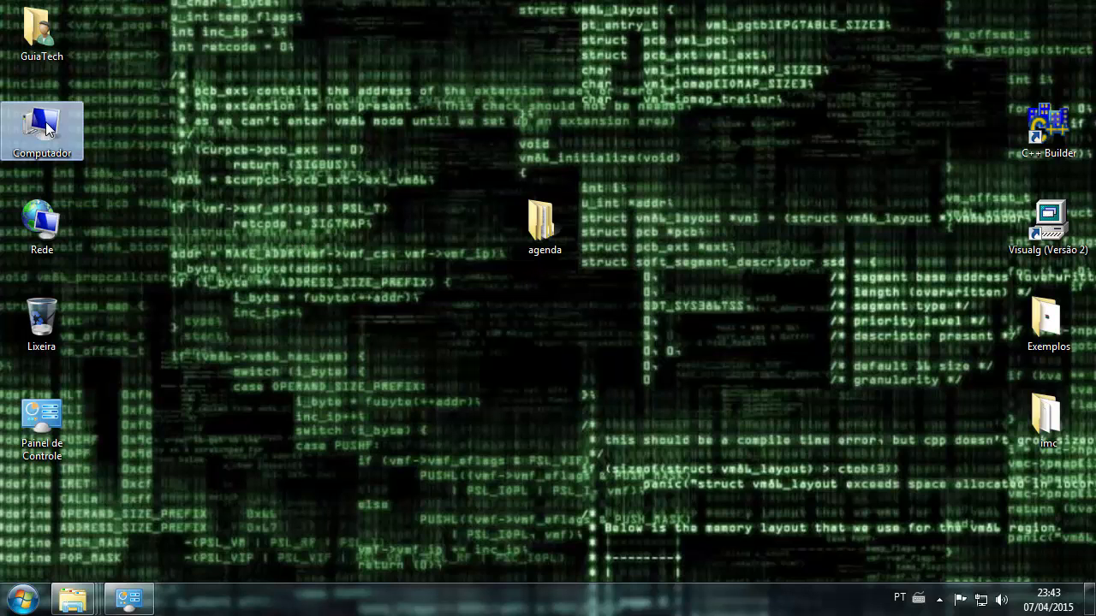
{"action": "left_click_drag", "start_coordinate": [292, 107], "coordinate": [320, 111]}
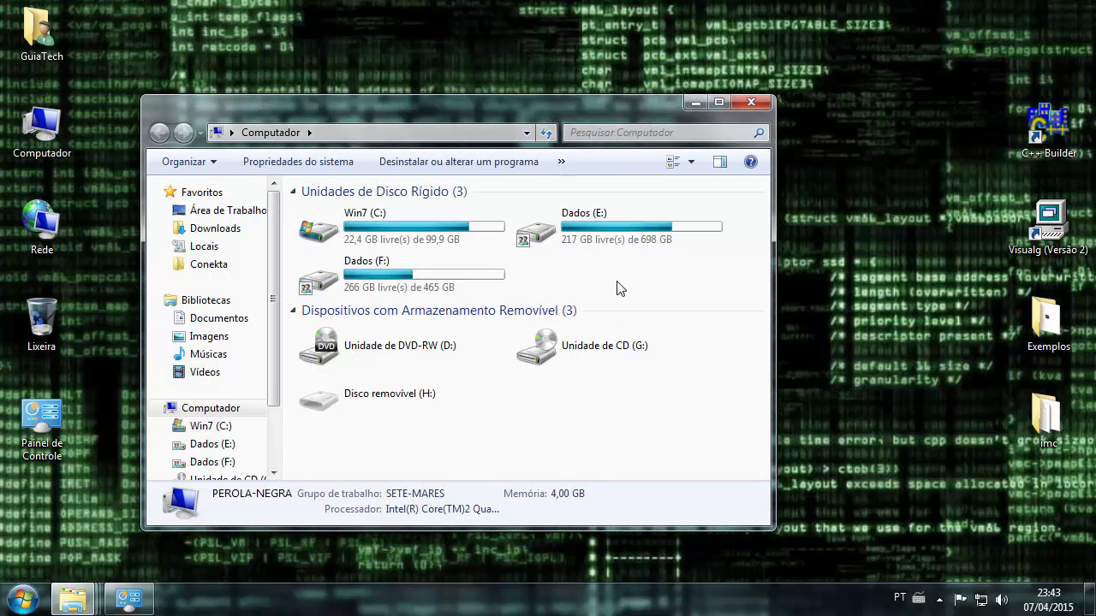
{"action": "left_click", "coordinate": [441, 244]}
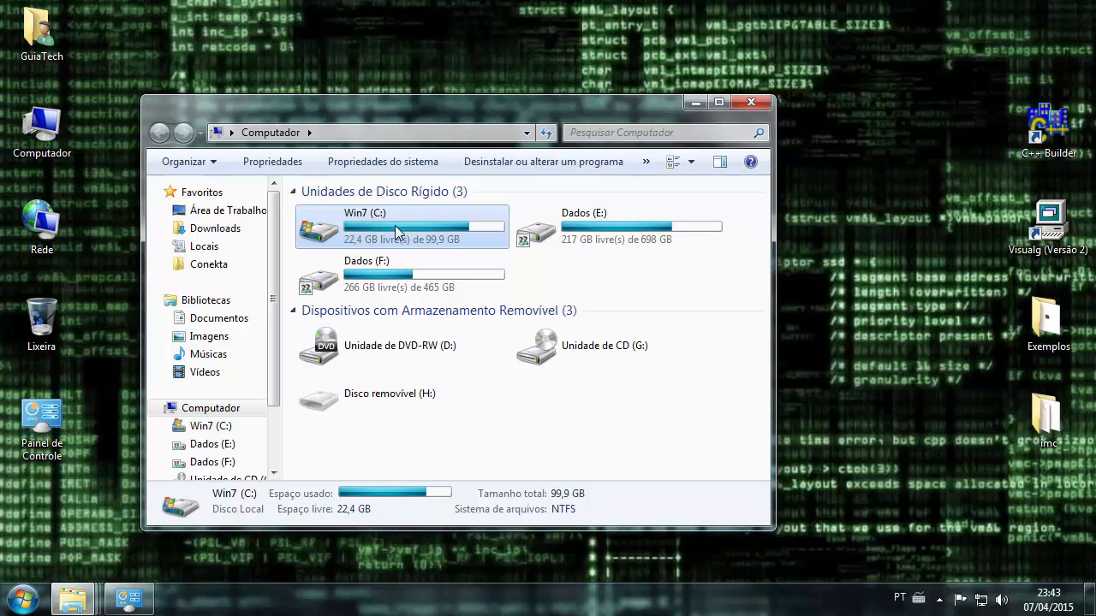
{"action": "double_click", "coordinate": [396, 231]}
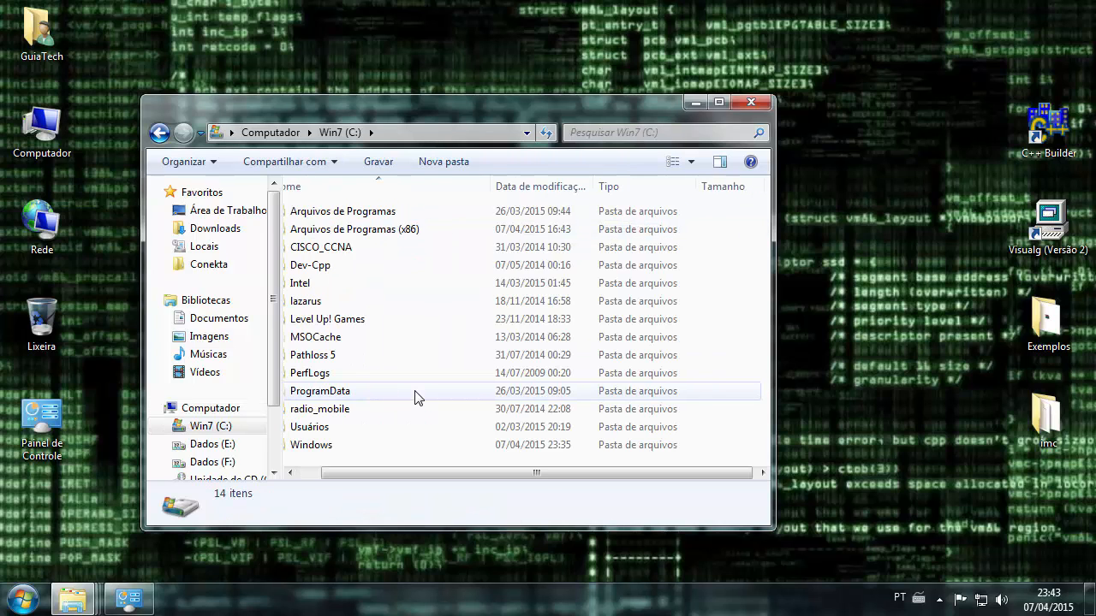
{"action": "double_click", "coordinate": [356, 445]}
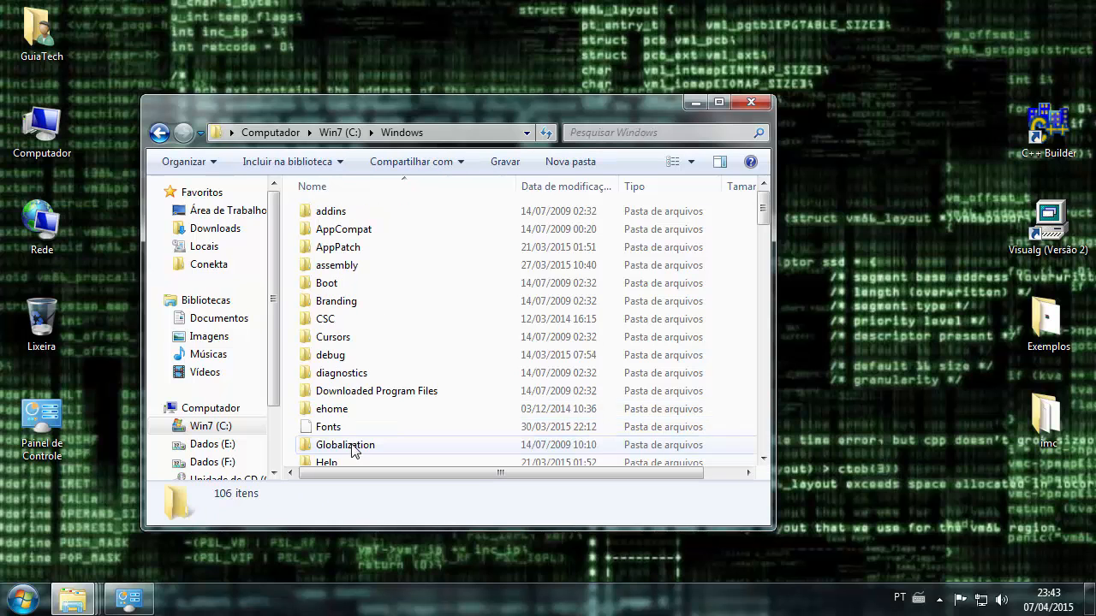
{"action": "scroll", "coordinate": [404, 370], "scroll_direction": "down", "scroll_amount": 1}
{"action": "scroll", "coordinate": [404, 370], "scroll_direction": "down", "scroll_amount": 12}
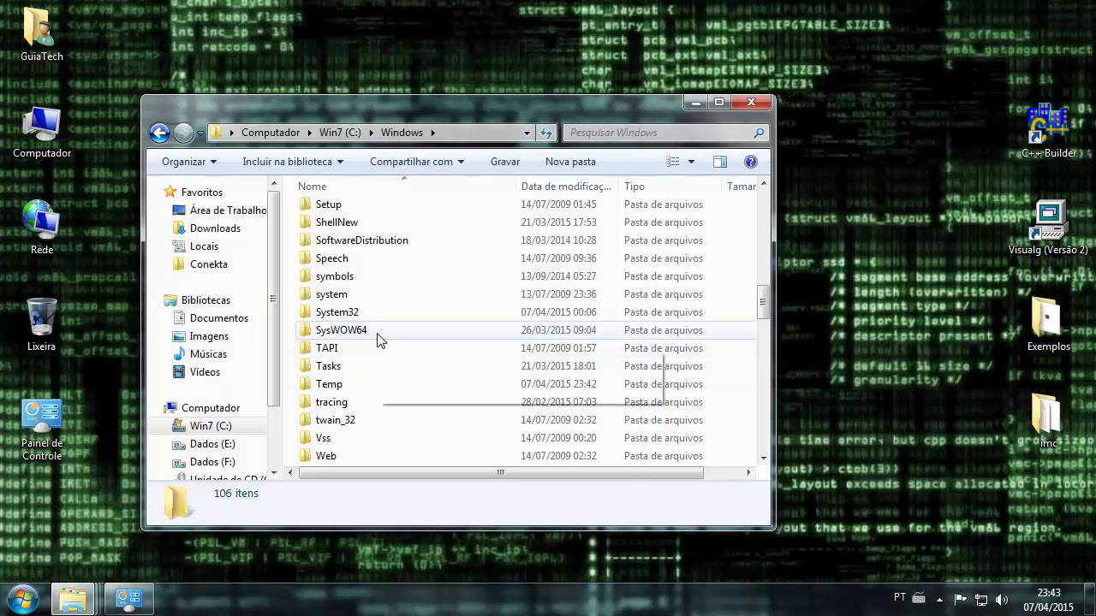
{"action": "double_click", "coordinate": [385, 335]}
Find the odbcad32 application in the SysWOW64 folder and select it.
{"action": "scroll", "coordinate": [379, 340], "scroll_direction": "down", "scroll_amount": 20}
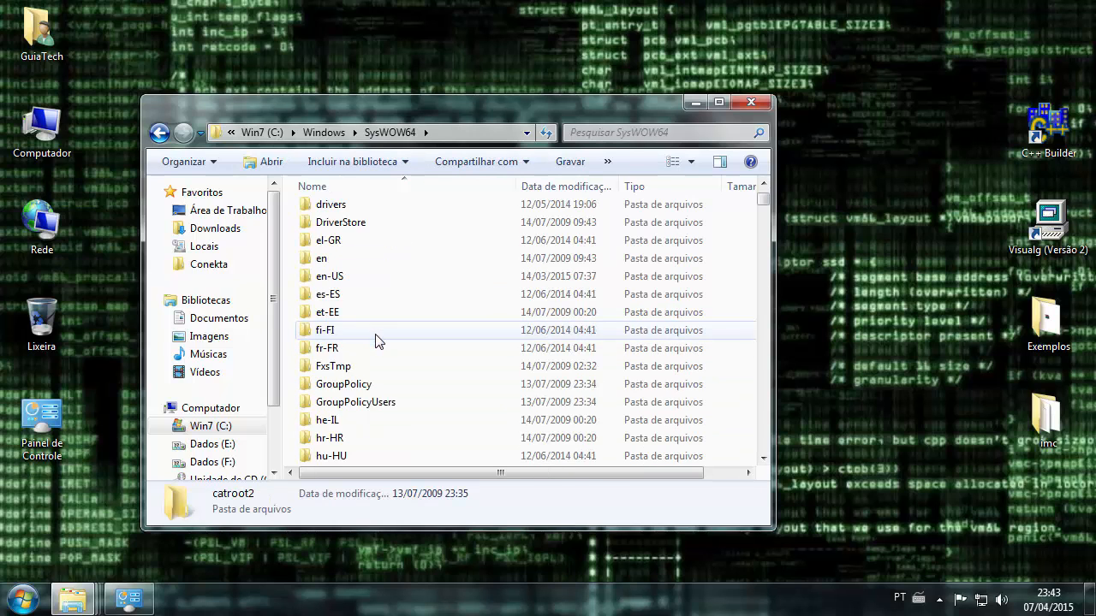
{"action": "scroll", "coordinate": [377, 343], "scroll_direction": "down", "scroll_amount": 20}
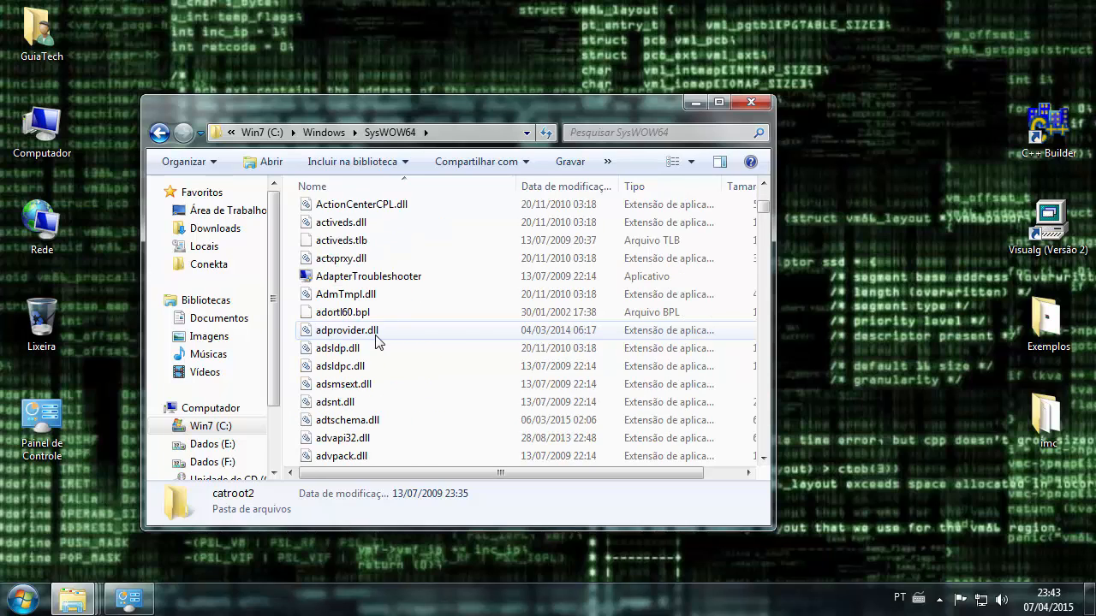
{"action": "scroll", "coordinate": [374, 349], "scroll_direction": "down", "scroll_amount": 20}
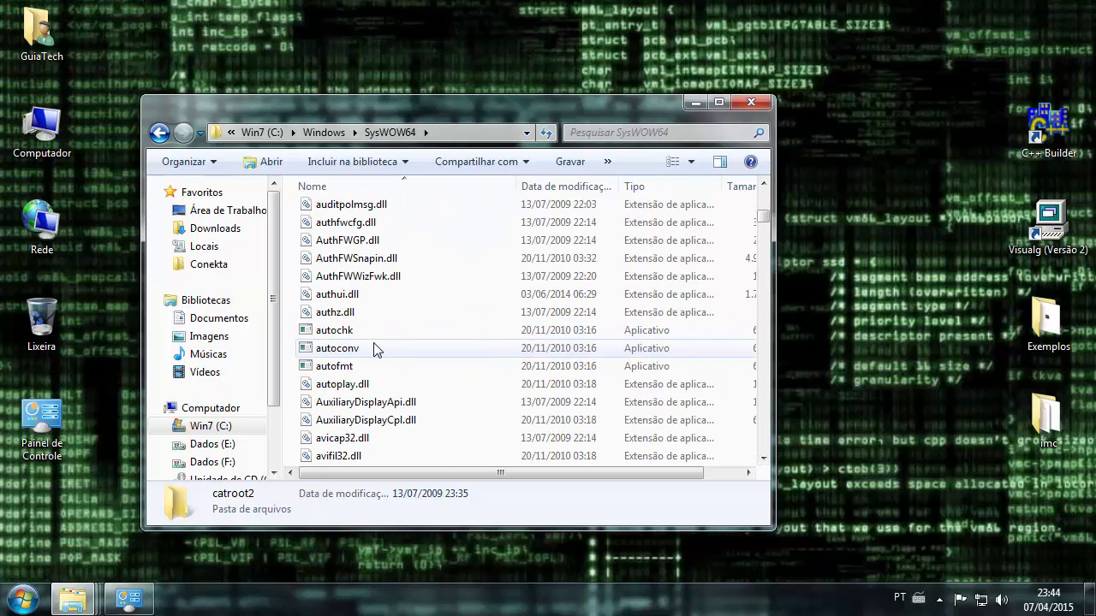
{"action": "left_click", "coordinate": [355, 385]}
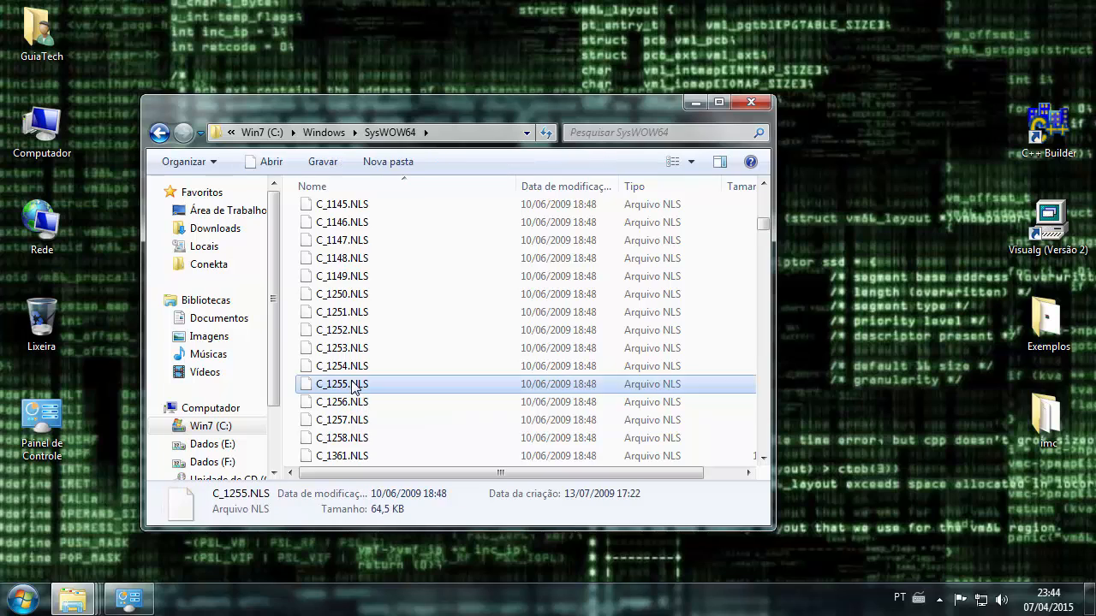
{"action": "scroll", "coordinate": [351, 386], "scroll_direction": "down", "scroll_amount": 15}
{"action": "left_click_drag", "start_coordinate": [763, 238], "coordinate": [733, 334]}
{"action": "scroll", "coordinate": [364, 351], "scroll_direction": "down", "scroll_amount": 10}
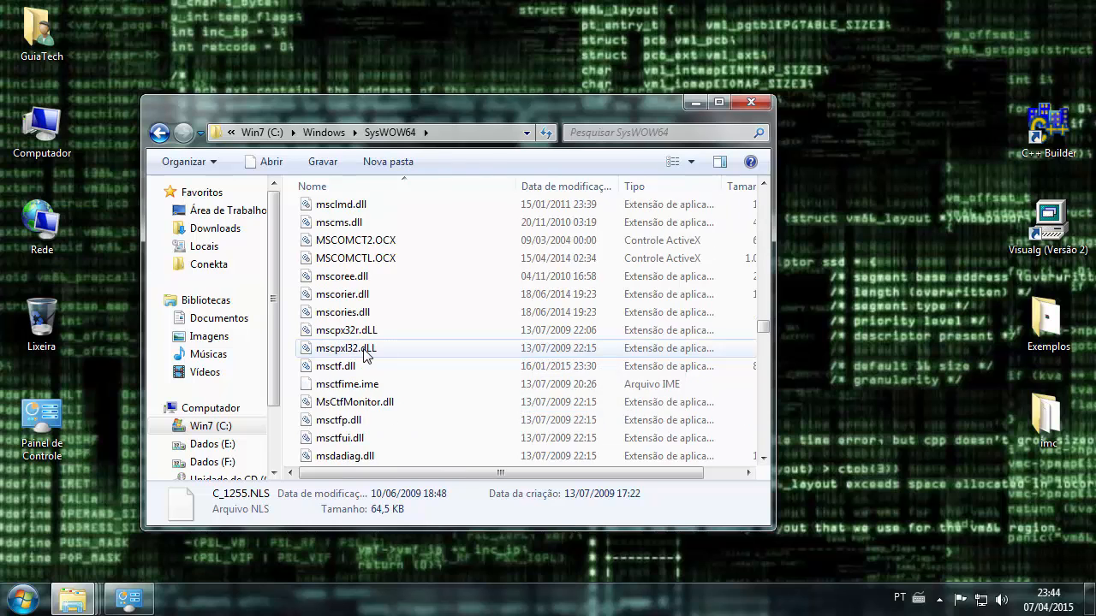
{"action": "scroll", "coordinate": [363, 355], "scroll_direction": "down", "scroll_amount": 20}
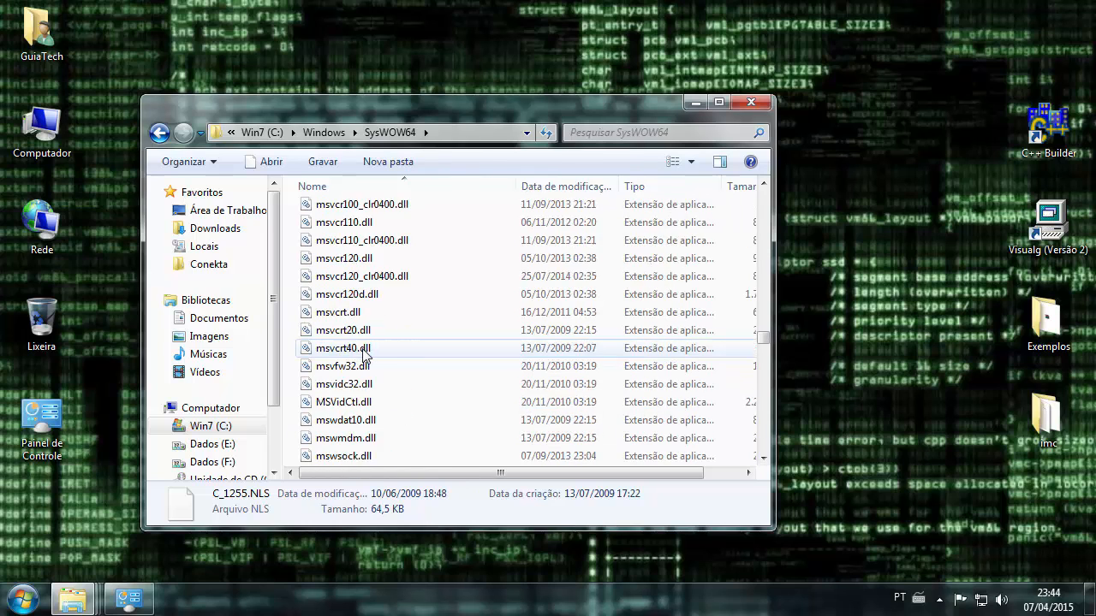
{"action": "scroll", "coordinate": [363, 356], "scroll_direction": "down", "scroll_amount": 20}
{"action": "scroll", "coordinate": [364, 355], "scroll_direction": "down", "scroll_amount": 20}
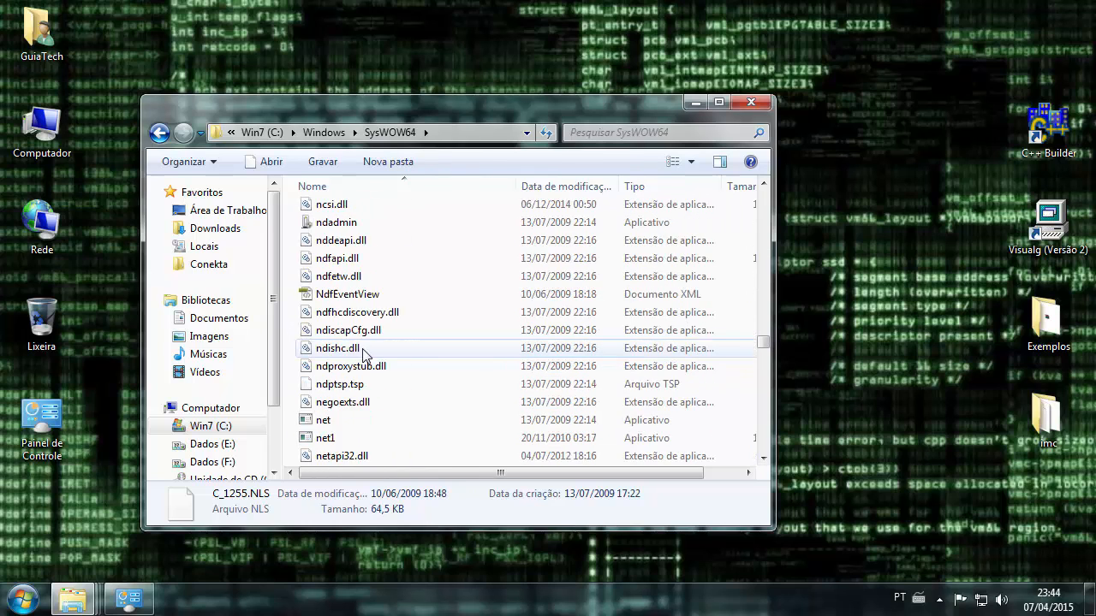
{"action": "scroll", "coordinate": [363, 355], "scroll_direction": "down", "scroll_amount": 20}
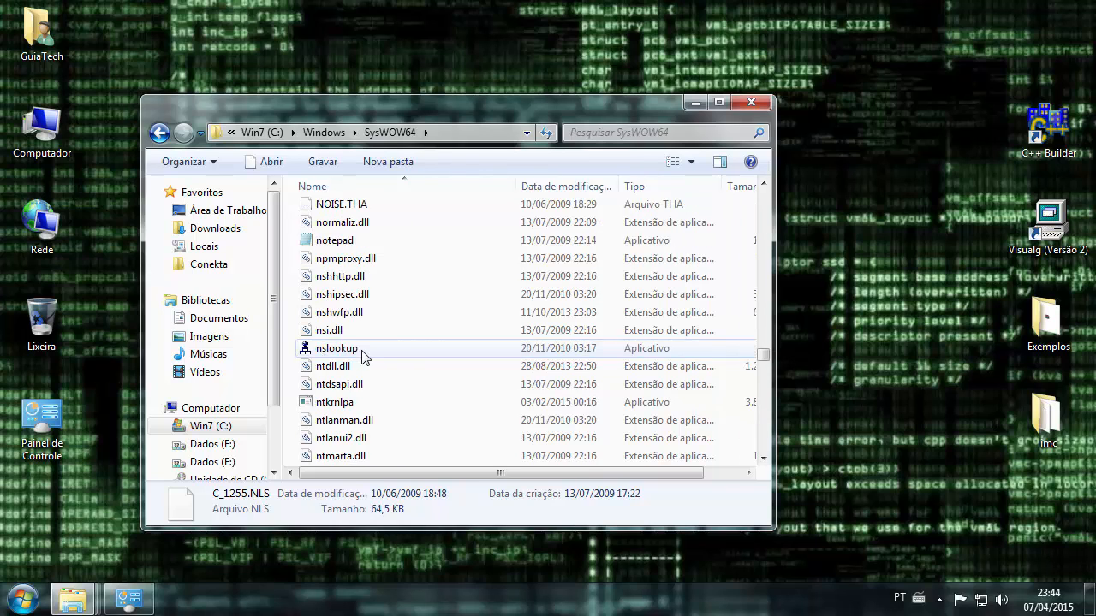
{"action": "left_click", "coordinate": [331, 318]}
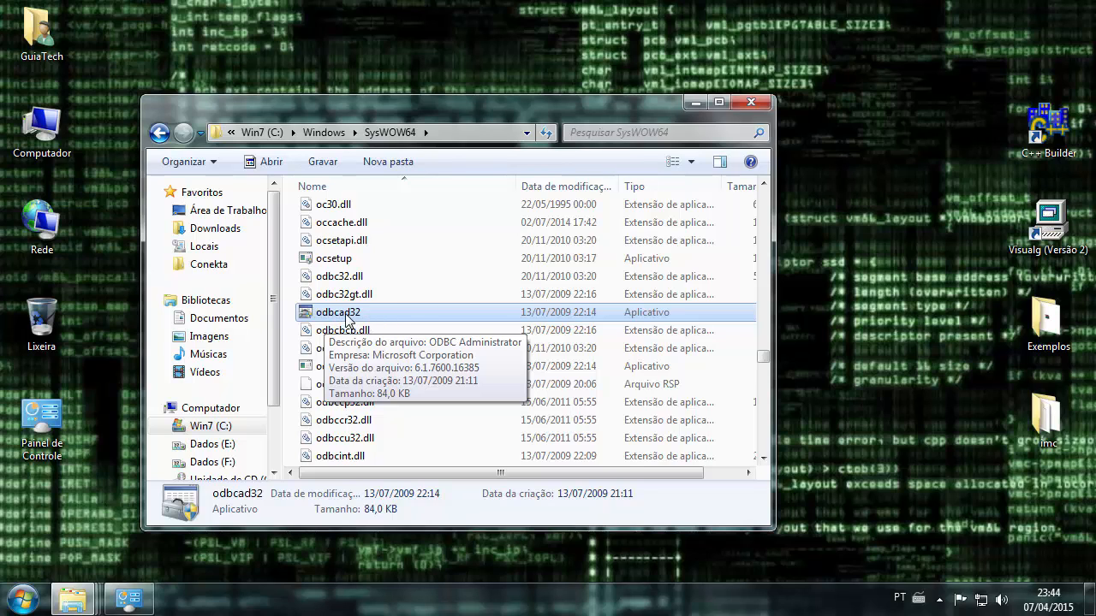
Create a desktop shortcut to odbcad32 and move the folder window aside to uncover it.
{"action": "right_click", "coordinate": [345, 313]}
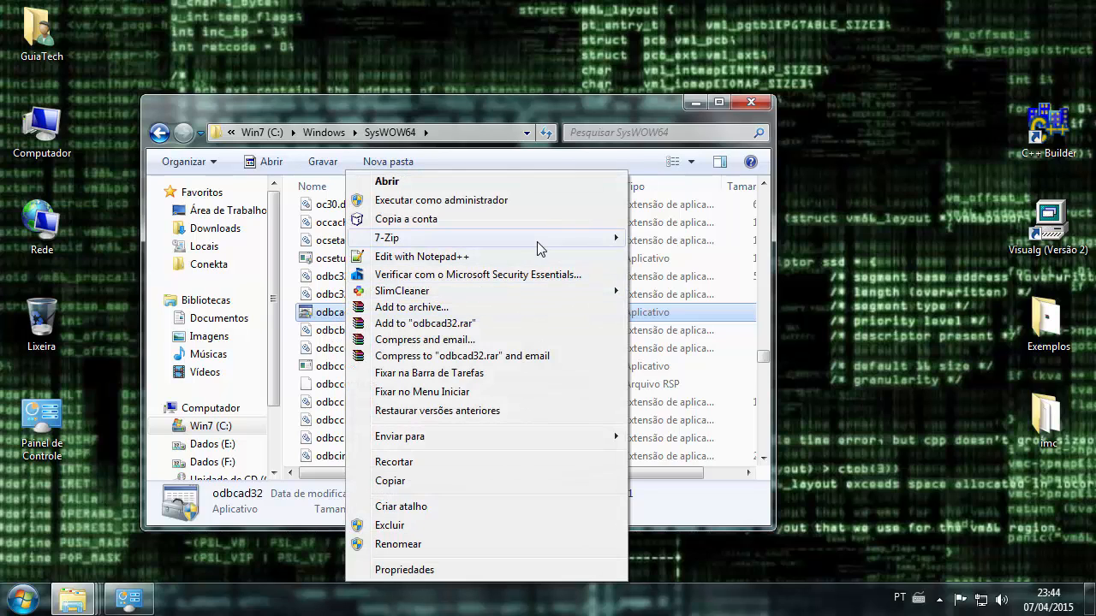
{"action": "mouse_move", "coordinate": [539, 439]}
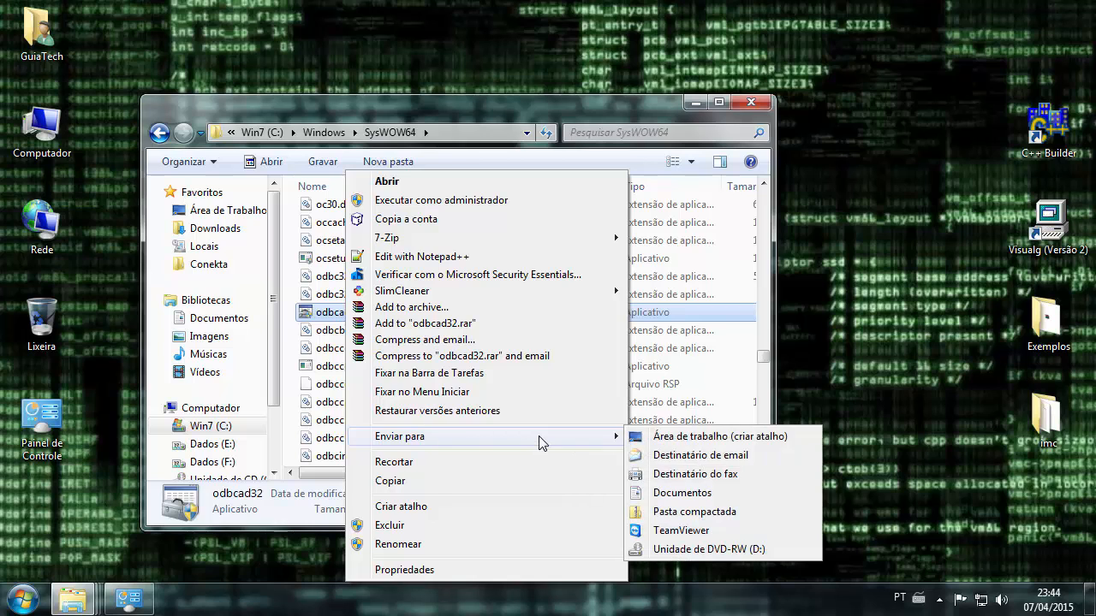
{"action": "left_click", "coordinate": [685, 438]}
{"action": "left_click_drag", "start_coordinate": [512, 98], "coordinate": [734, 82]}
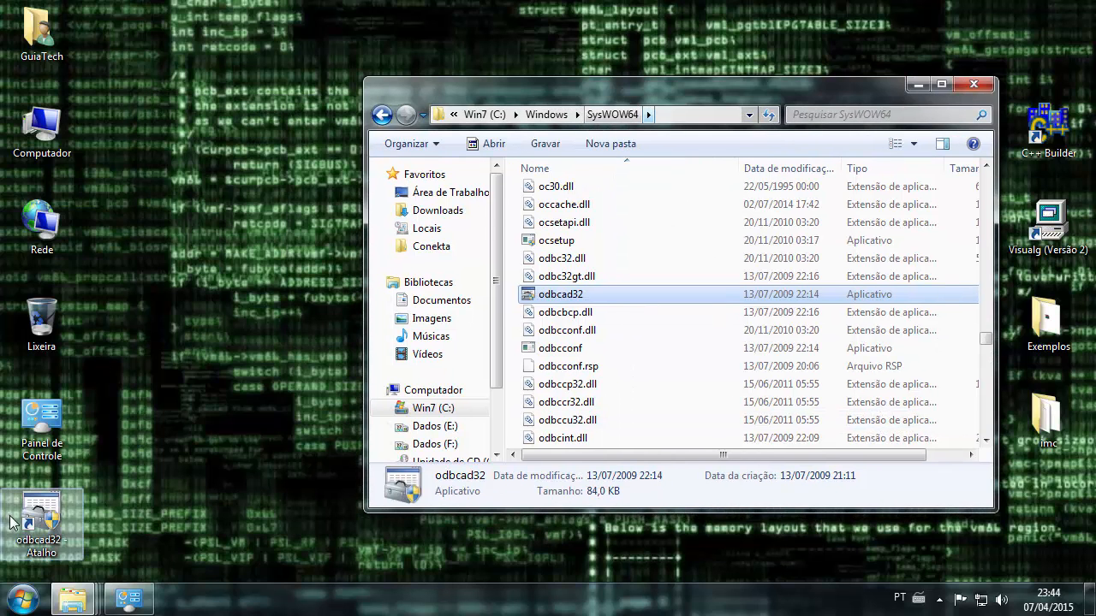
Place the new shortcut in the free desktop area beside the Computador icon and rename it odbcad32.
{"action": "left_click_drag", "start_coordinate": [41, 523], "coordinate": [221, 166]}
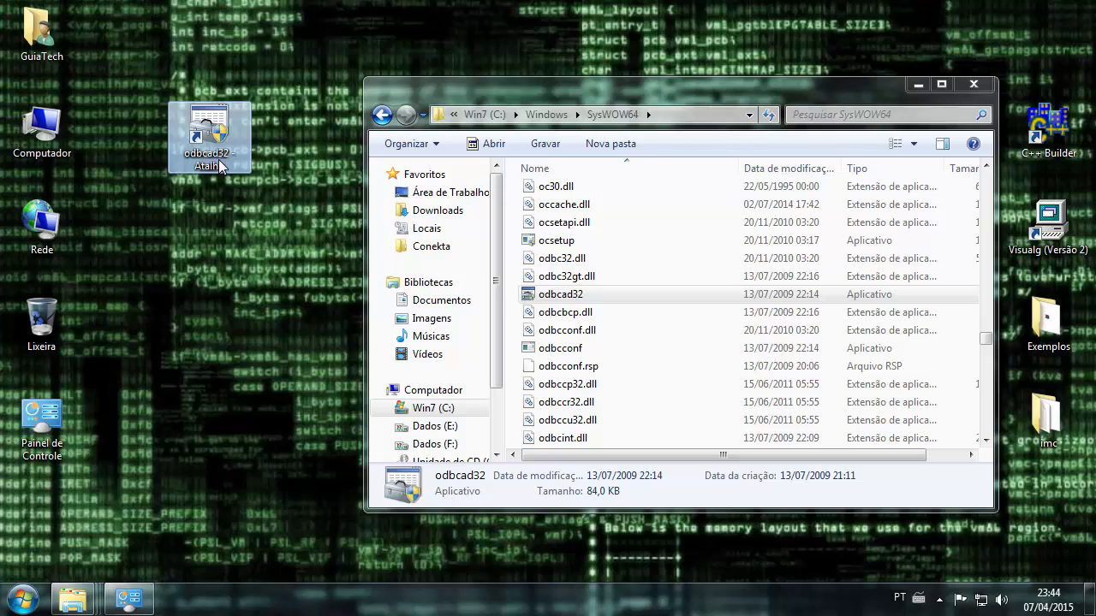
{"action": "left_click", "coordinate": [220, 165]}
{"action": "type", "text": "odbcad32 - Atalho"}
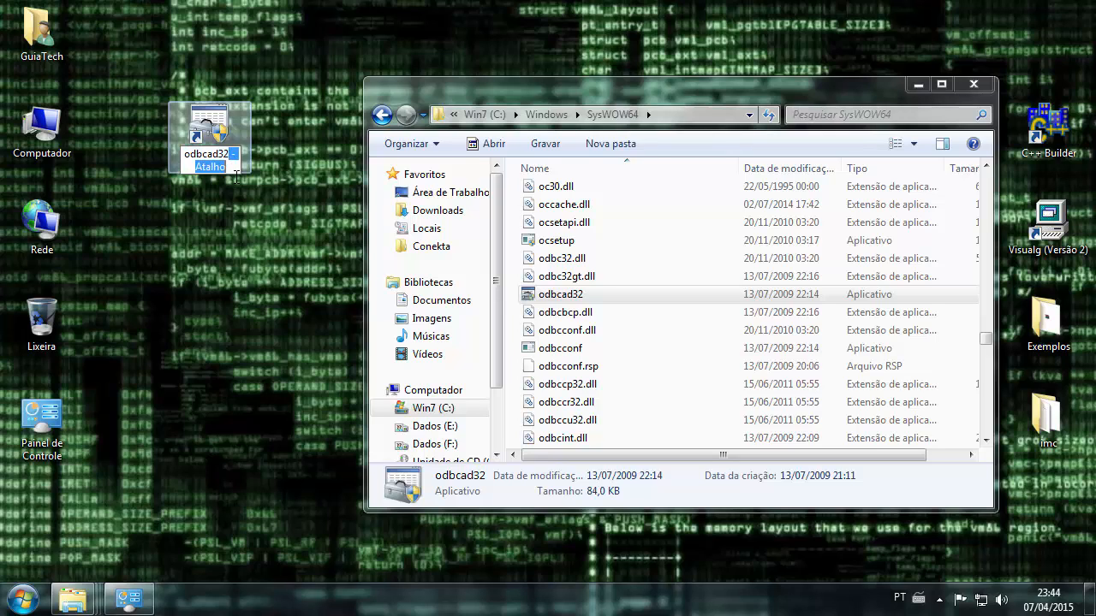
{"action": "key", "text": "Return"}
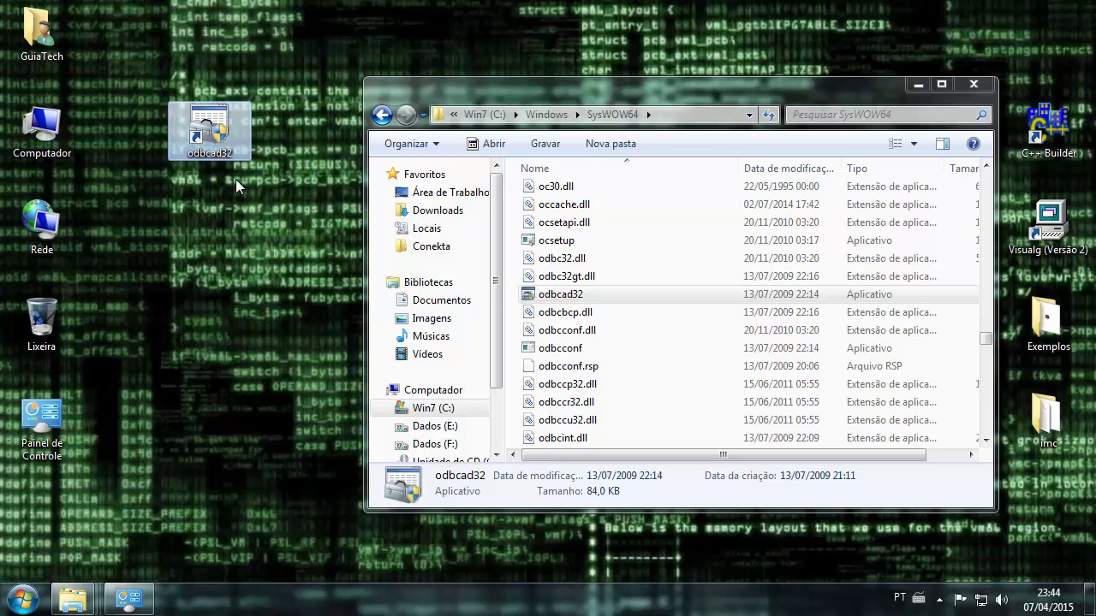
Open the ODBC data source administrator from the odbcad32 shortcut and set its window beside the folder window.
{"action": "double_click", "coordinate": [214, 127]}
{"action": "left_click_drag", "start_coordinate": [546, 163], "coordinate": [324, 251]}
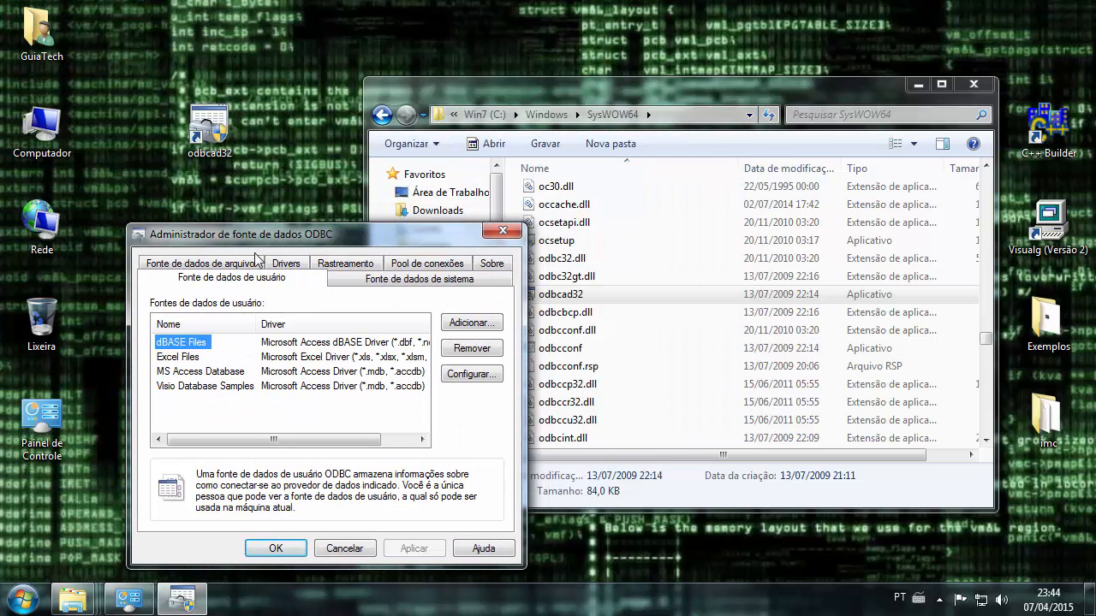
{"action": "left_click_drag", "start_coordinate": [332, 213], "coordinate": [330, 206]}
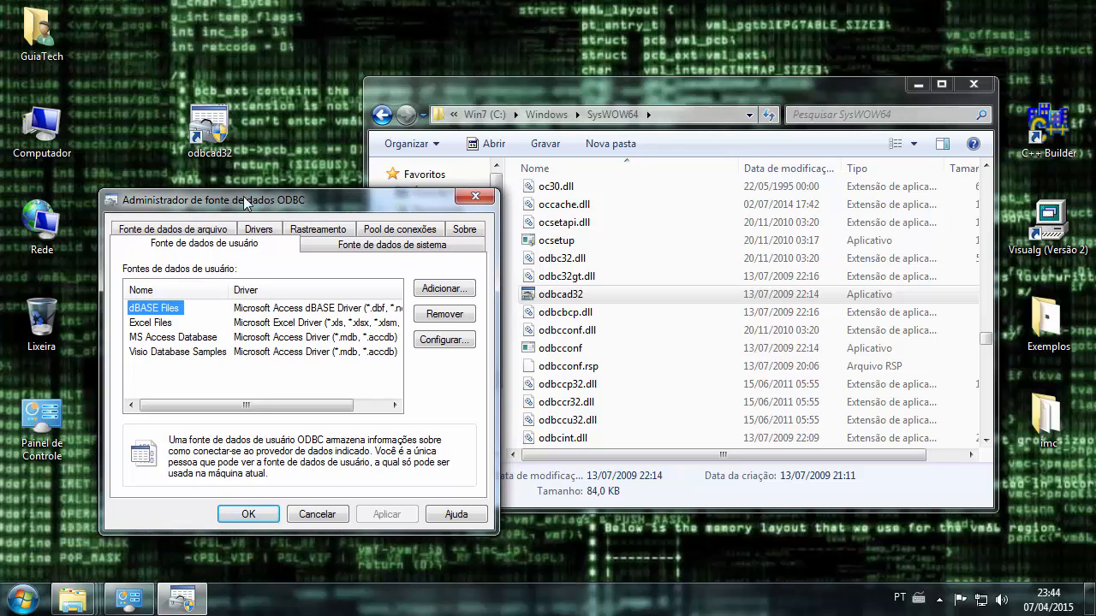
Check the full path of the SysWOW64 folder and the odbcad32 file, and bring the ODBC administrator back to the front.
{"action": "left_click", "coordinate": [692, 115]}
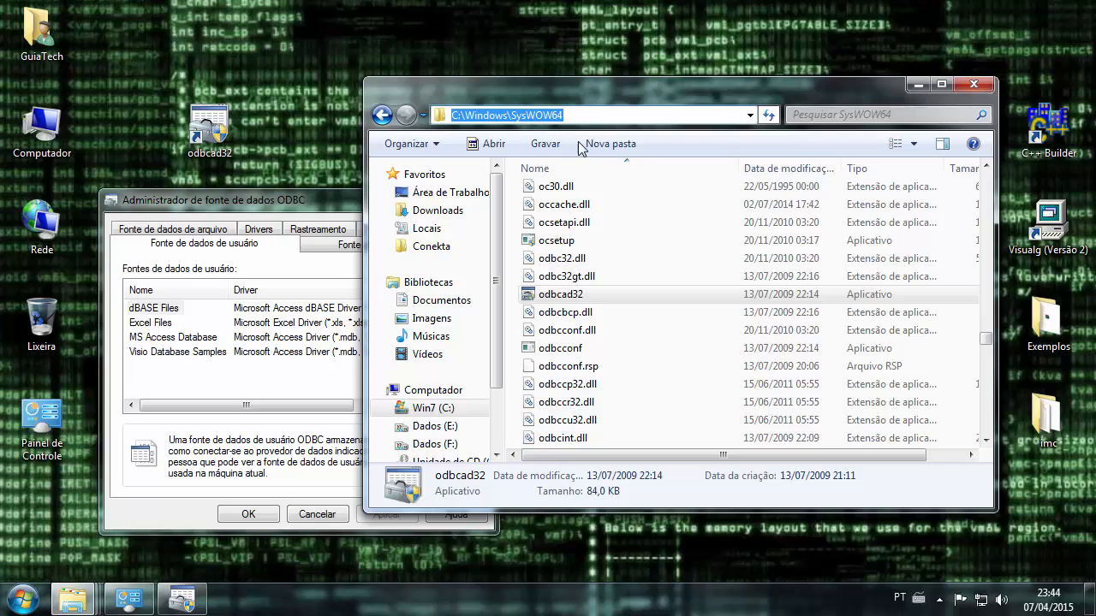
{"action": "mouse_move", "coordinate": [550, 304]}
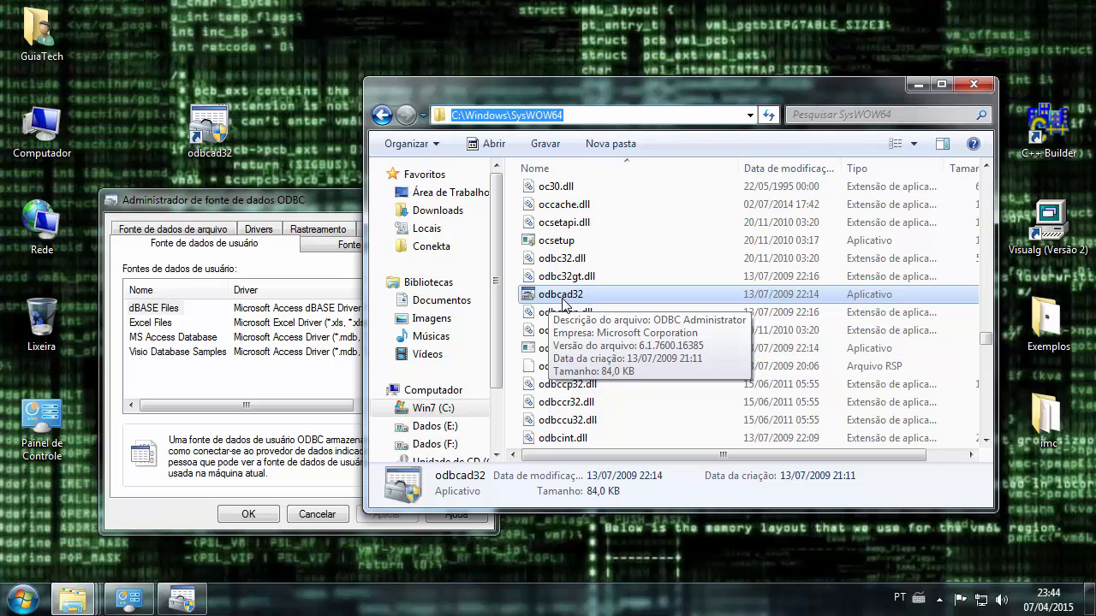
{"action": "left_click", "coordinate": [276, 205]}
{"action": "left_click_drag", "start_coordinate": [275, 205], "coordinate": [212, 175]}
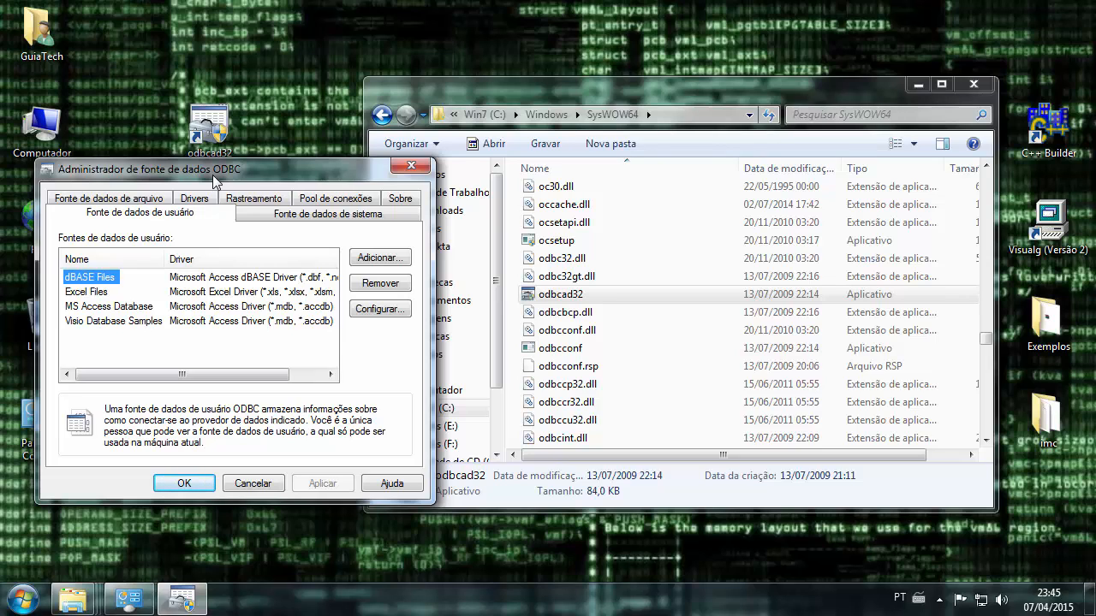
{"action": "left_click_drag", "start_coordinate": [96, 173], "coordinate": [265, 192]}
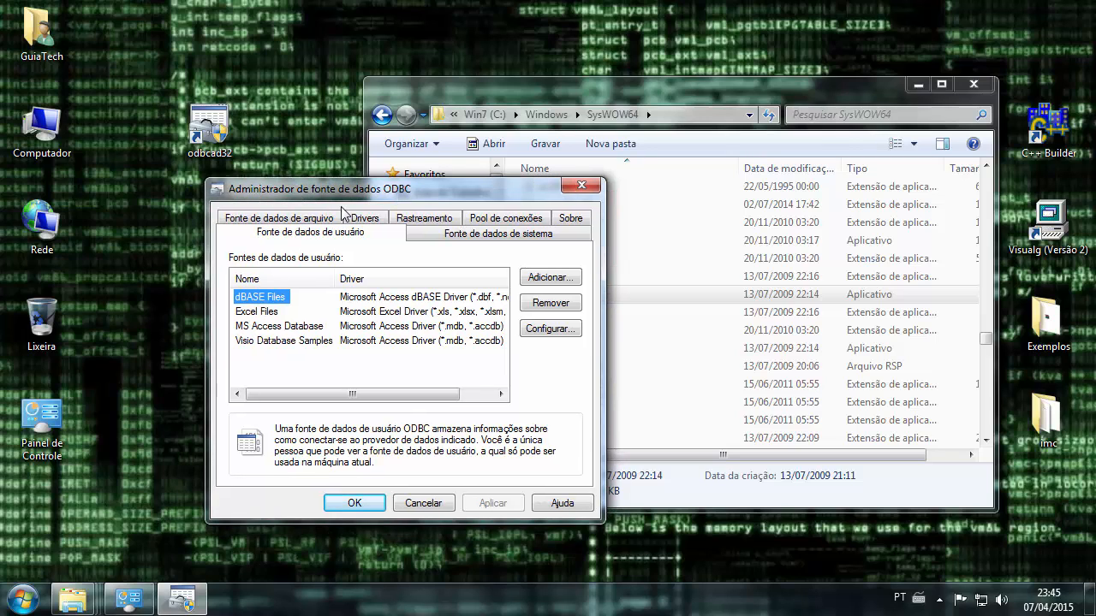
{"action": "left_click_drag", "start_coordinate": [347, 190], "coordinate": [235, 176]}
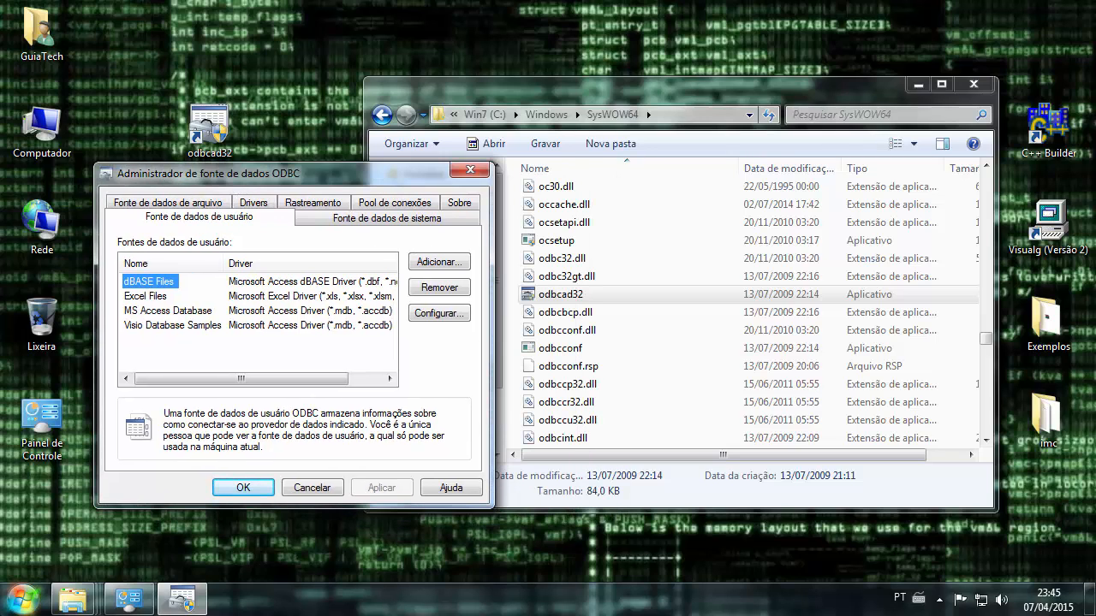
Open Fontes de Dados (ODBC) from Ferramentas Administrativas in the Painel de Controle.
{"action": "left_click", "coordinate": [23, 600]}
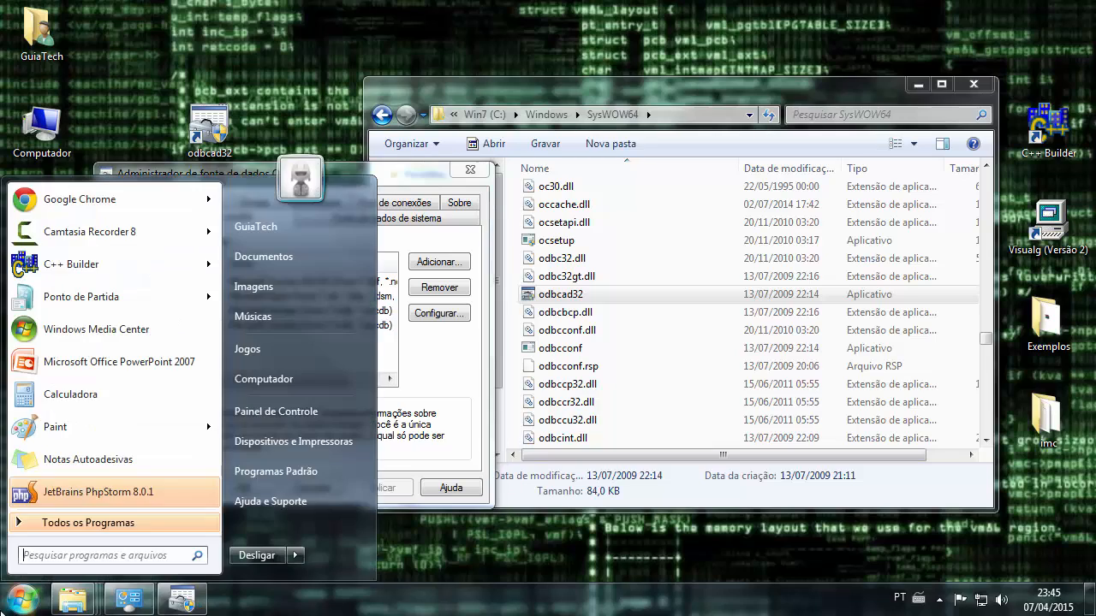
{"action": "left_click", "coordinate": [261, 412]}
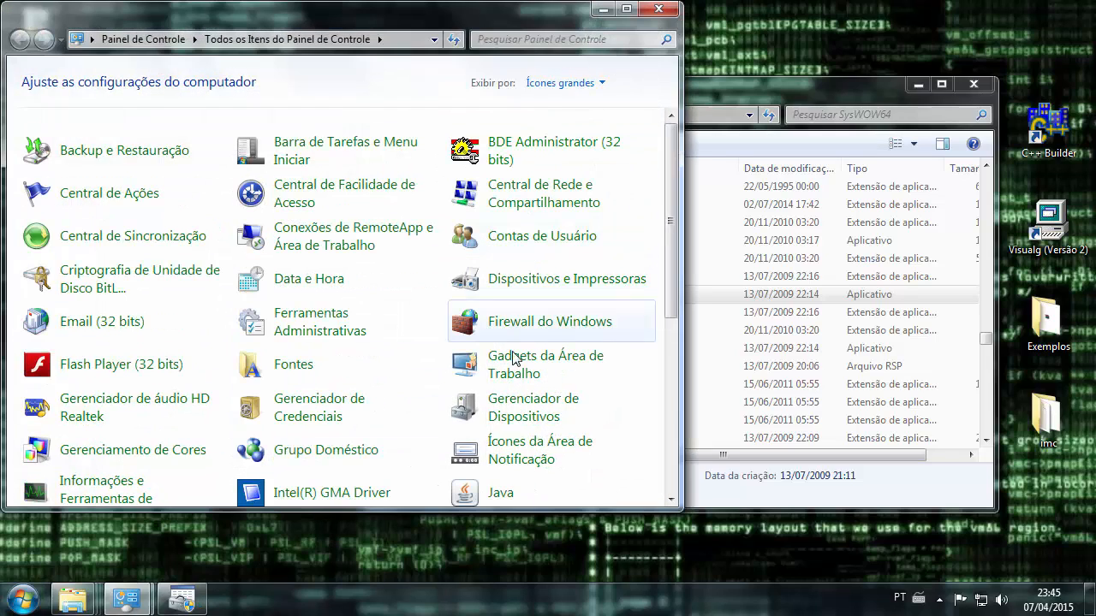
{"action": "left_click", "coordinate": [318, 330]}
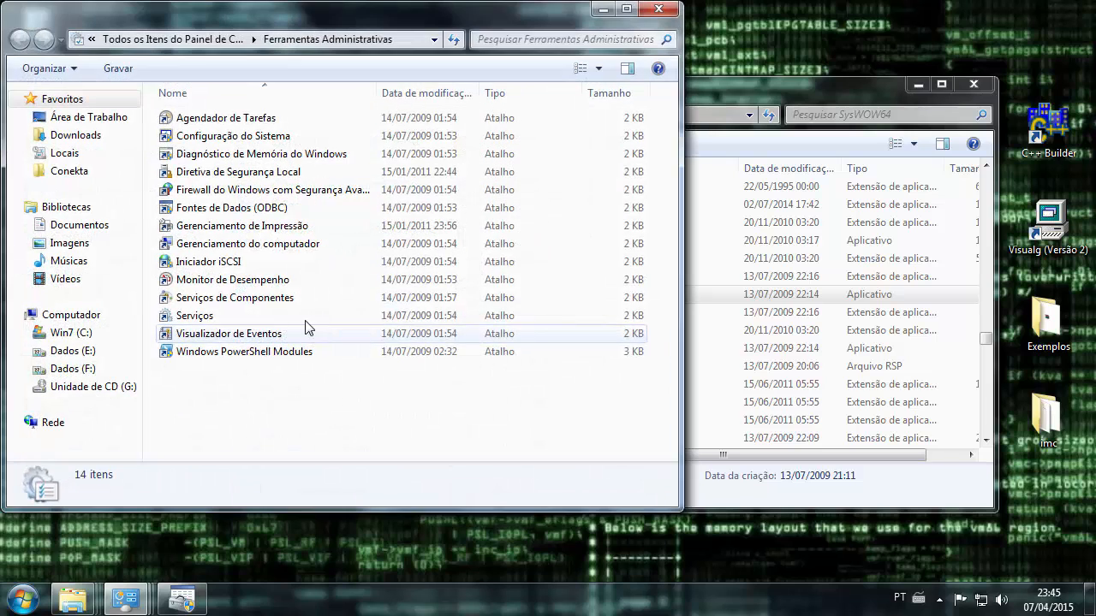
{"action": "double_click", "coordinate": [214, 214]}
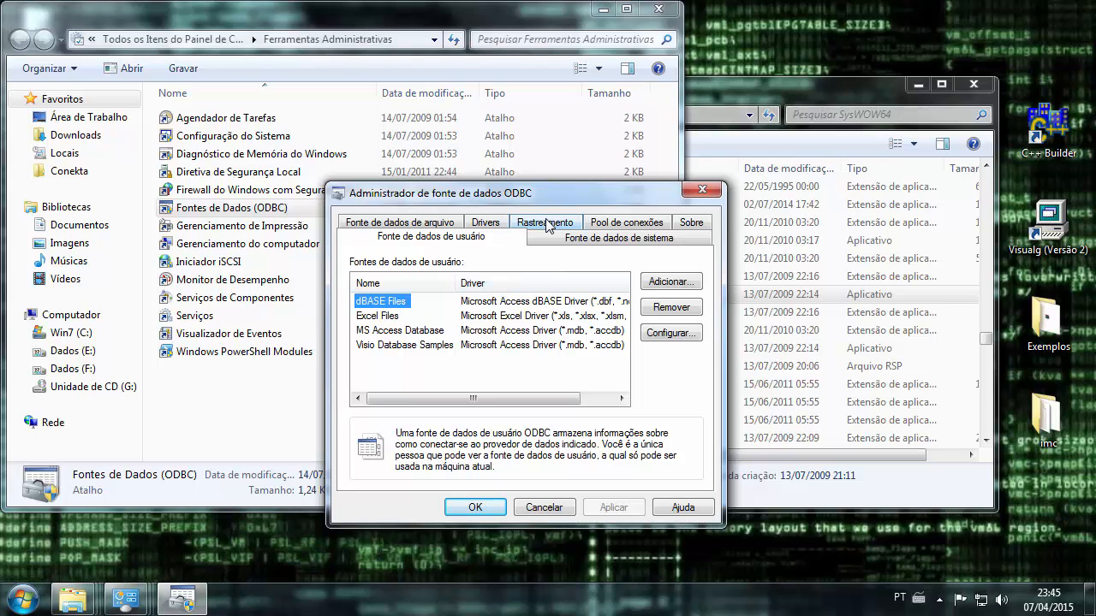
Close the ODBC administrator, return to the main Painel de Controle page, and minimise it together with the SysWOW64 folder window.
{"action": "left_click_drag", "start_coordinate": [640, 198], "coordinate": [509, 193]}
{"action": "left_click", "coordinate": [565, 187]}
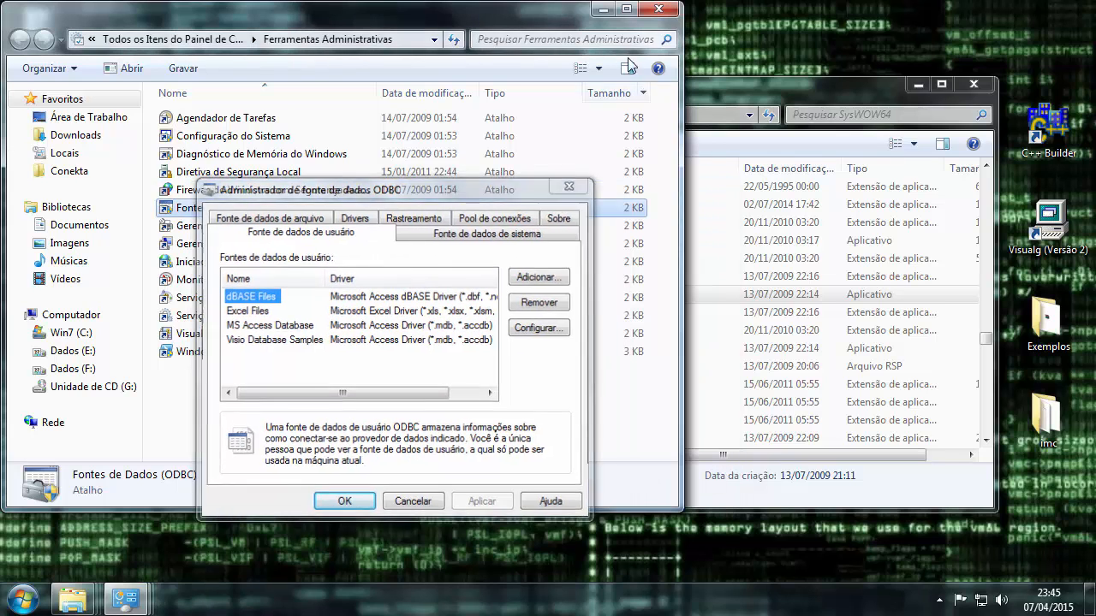
{"action": "key", "text": "BackSpace"}
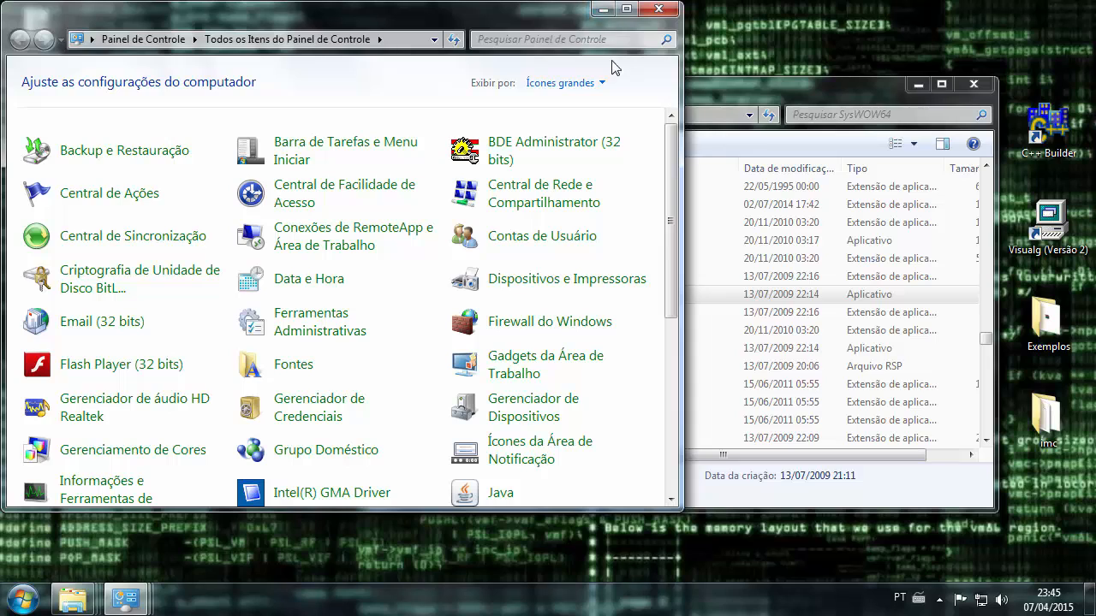
{"action": "left_click", "coordinate": [603, 10]}
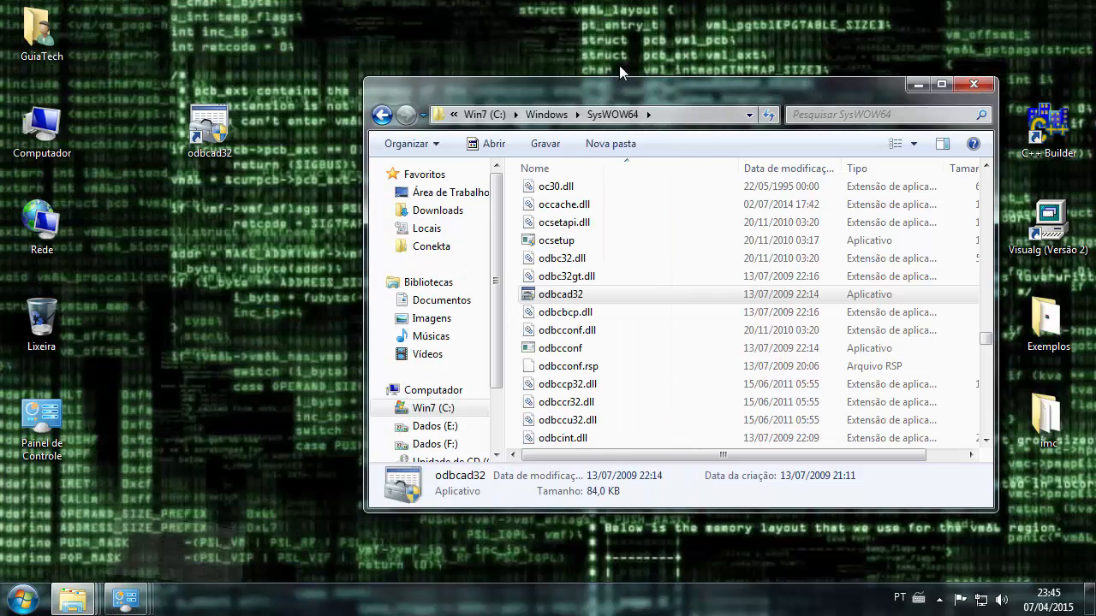
{"action": "left_click", "coordinate": [917, 84]}
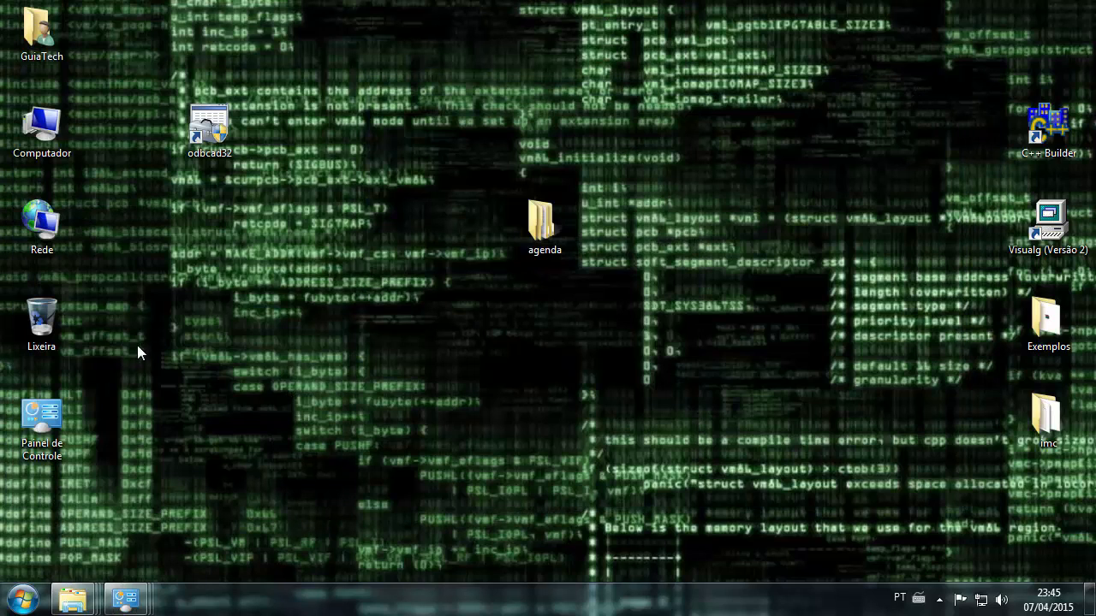
Open the ODBC data source administrator from the odbcad32 shortcut and start adding a new user data source.
{"action": "double_click", "coordinate": [220, 131]}
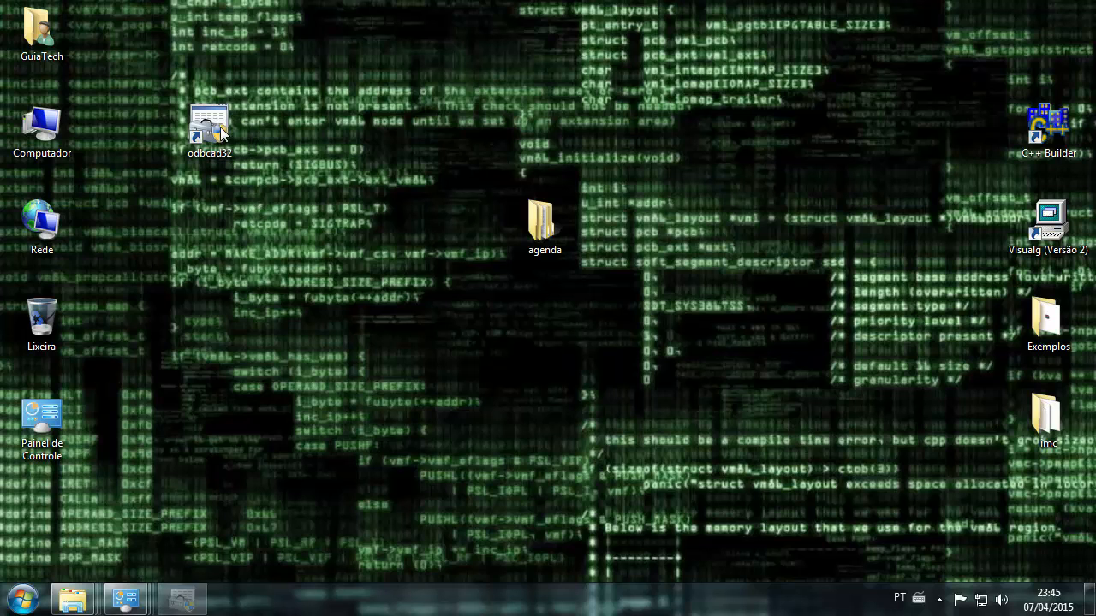
{"action": "left_click_drag", "start_coordinate": [490, 154], "coordinate": [319, 154]}
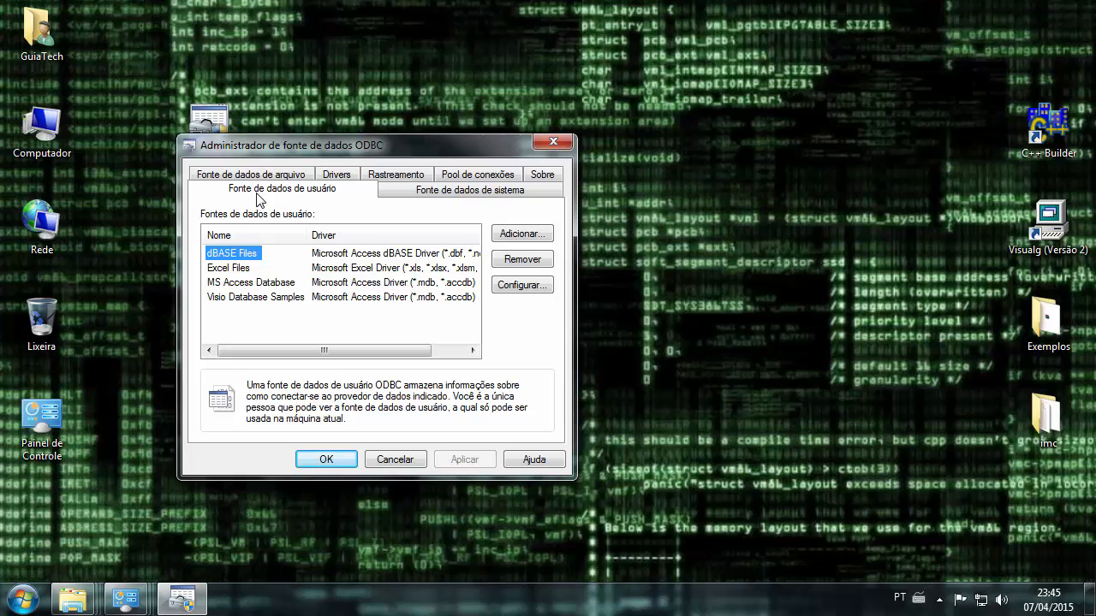
{"action": "left_click", "coordinate": [511, 238]}
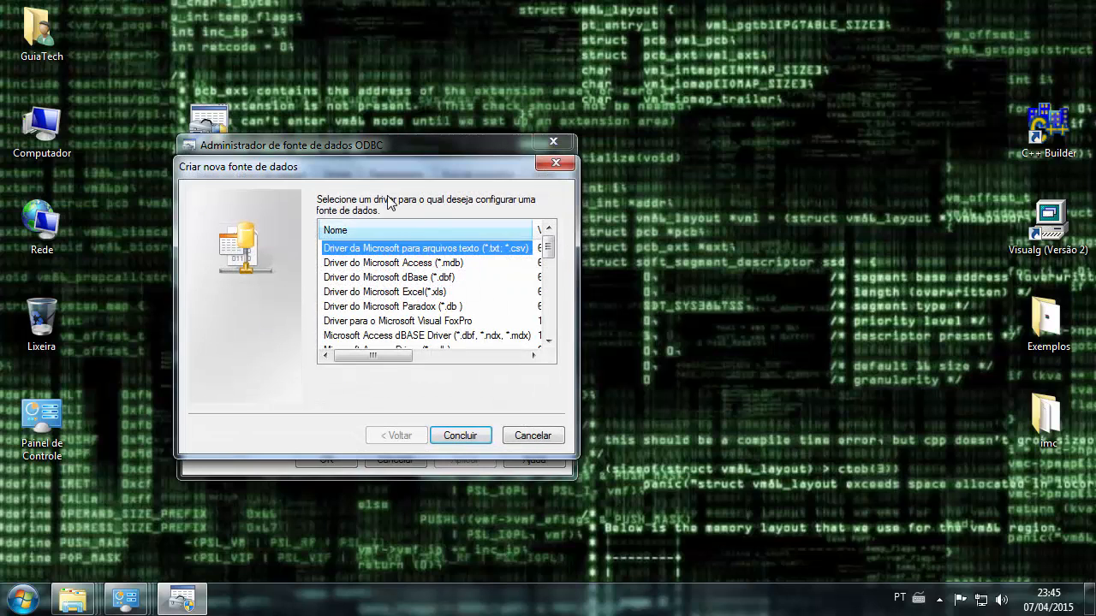
{"action": "left_click_drag", "start_coordinate": [391, 167], "coordinate": [459, 179]}
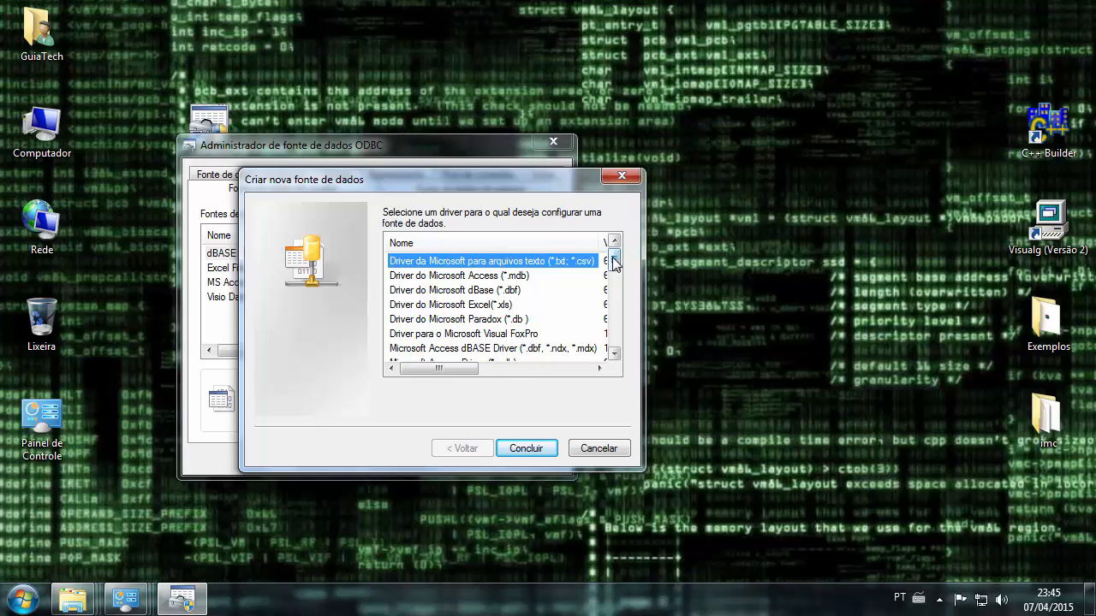
{"action": "left_click_drag", "start_coordinate": [613, 264], "coordinate": [608, 273]}
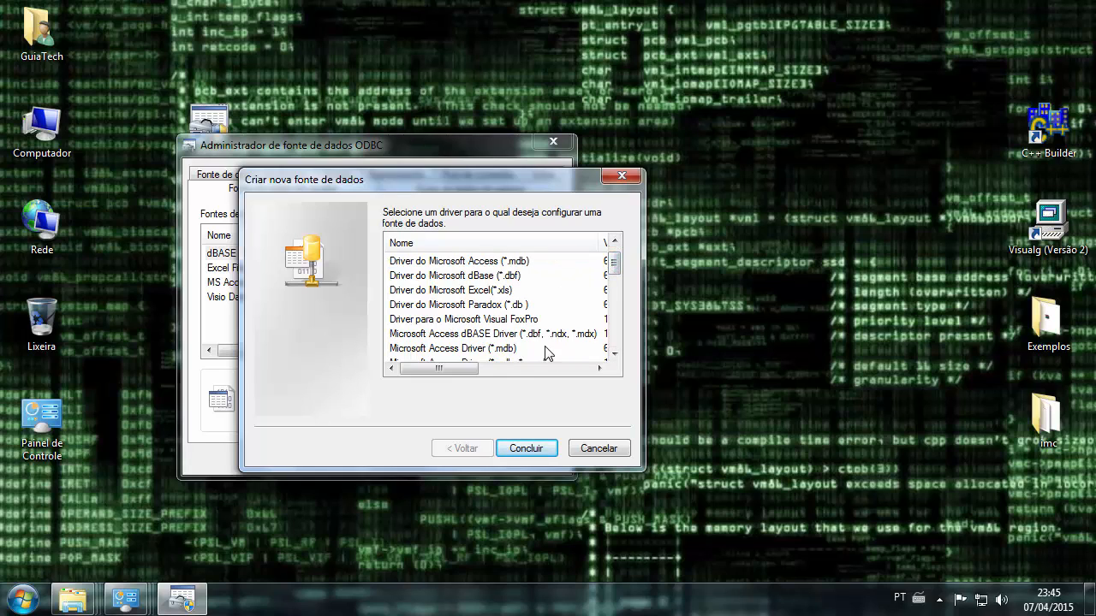
Check the file extension of the bd_agenda database in the details of its file properties.
{"action": "left_click", "coordinate": [68, 601]}
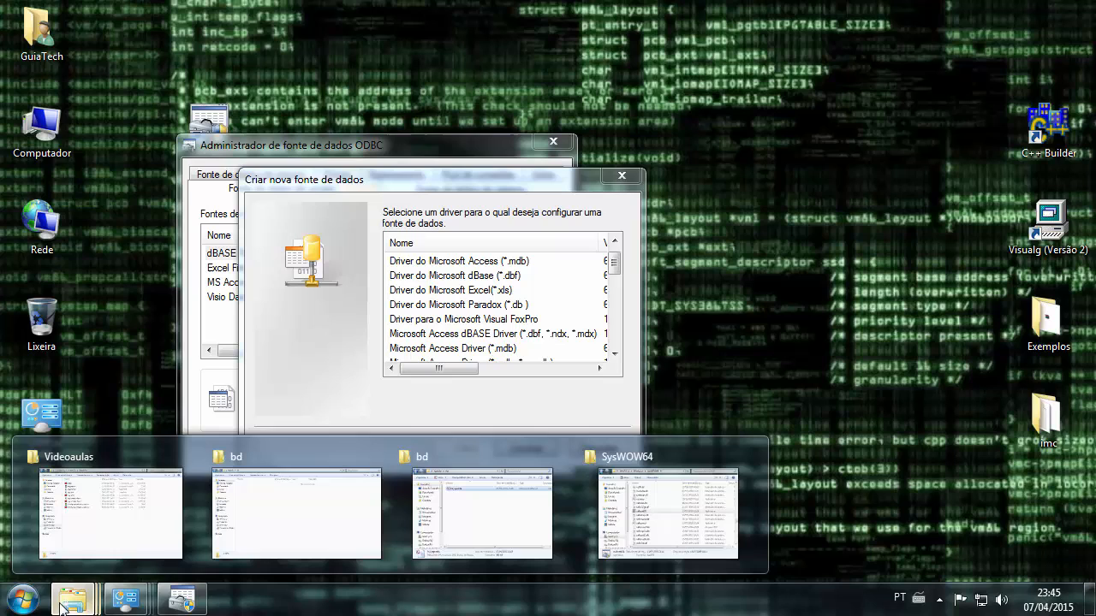
{"action": "left_click", "coordinate": [352, 511]}
{"action": "left_click", "coordinate": [321, 125]}
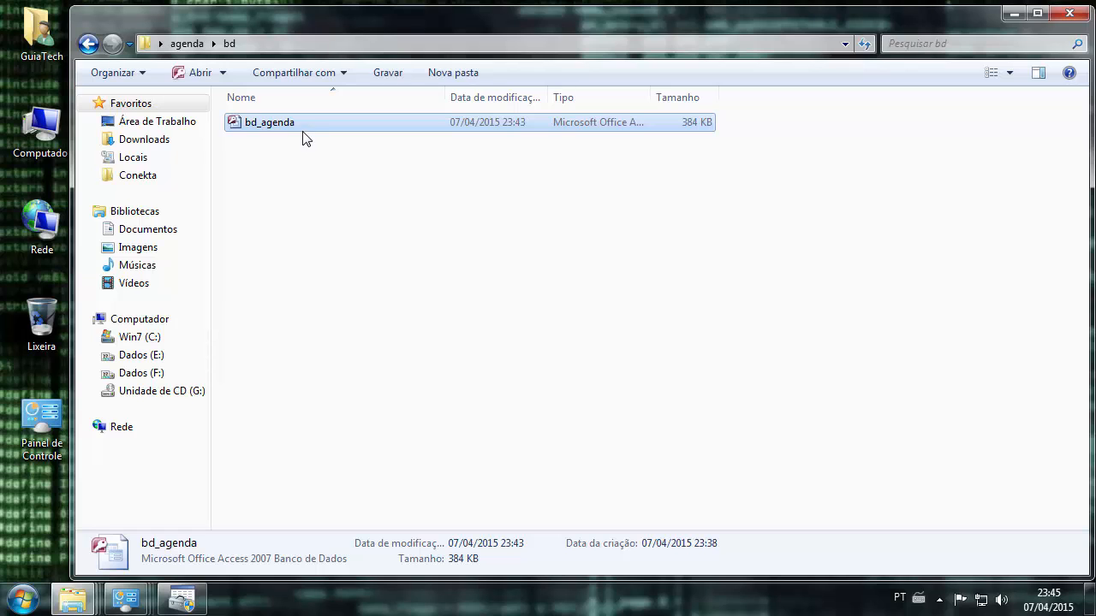
{"action": "right_click", "coordinate": [301, 125]}
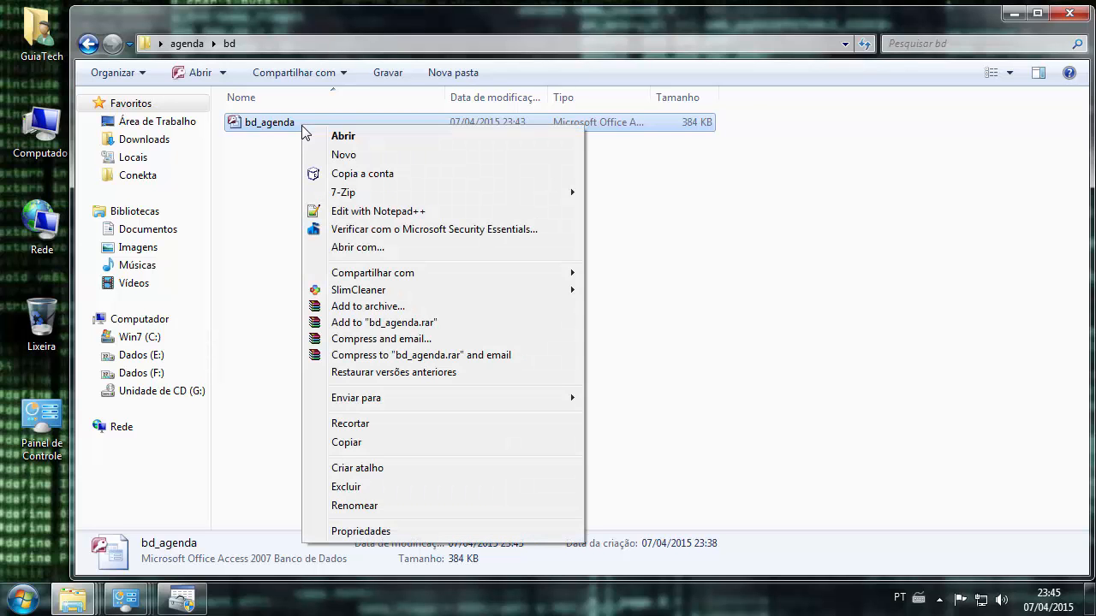
{"action": "left_click", "coordinate": [364, 530]}
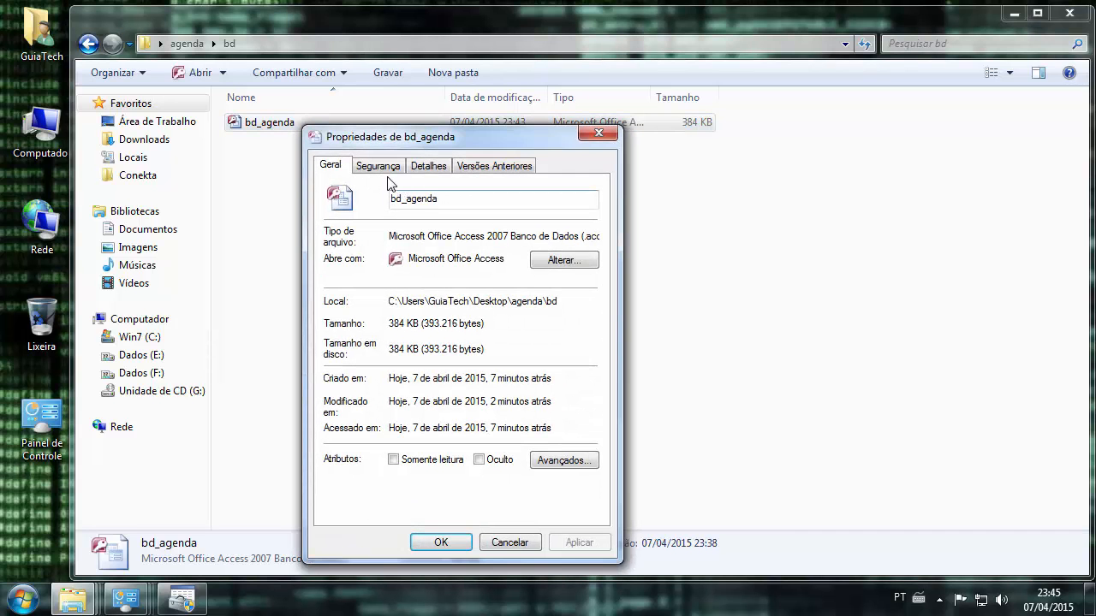
{"action": "left_click", "coordinate": [427, 169]}
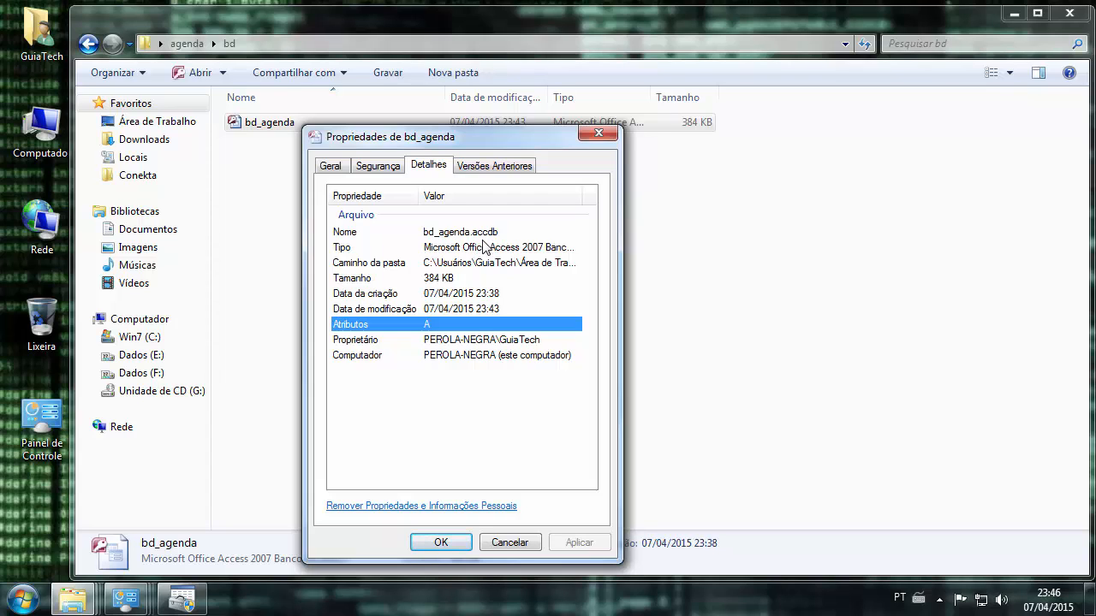
{"action": "left_click", "coordinate": [602, 136]}
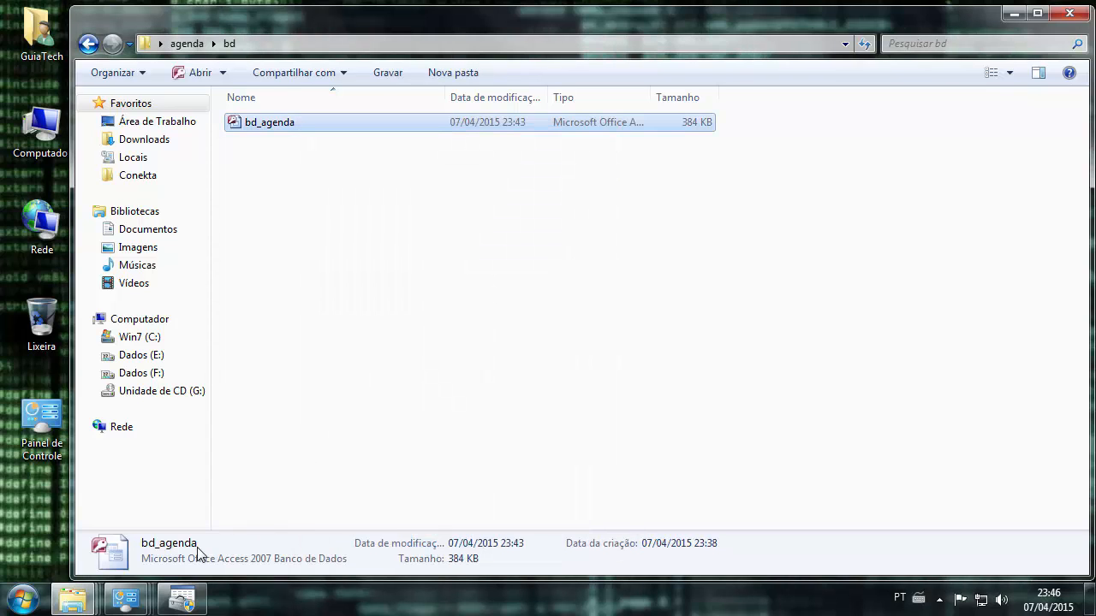
Return to the ODBC administrator and choose Microsoft Access Driver (*.mdb, *.accdb) as the new data source's driver.
{"action": "left_click", "coordinate": [178, 604]}
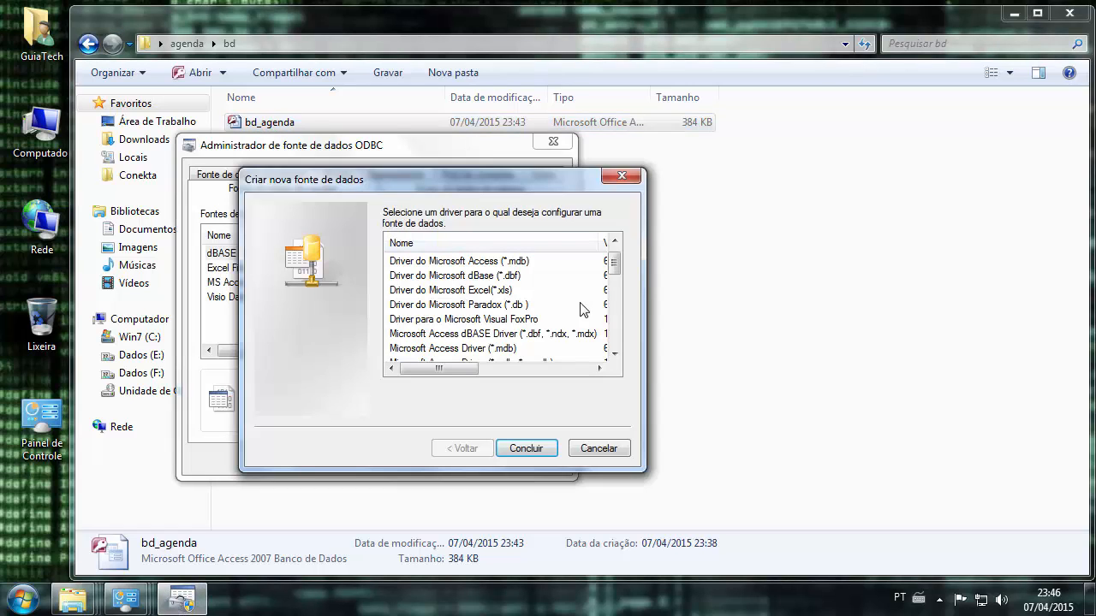
{"action": "left_click_drag", "start_coordinate": [613, 265], "coordinate": [615, 282]}
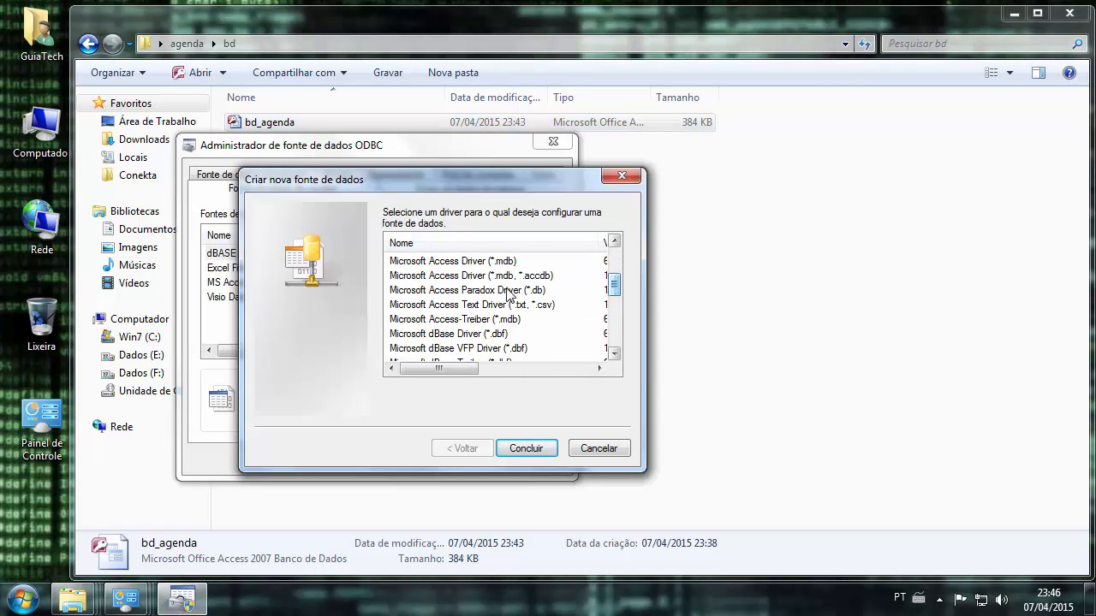
{"action": "left_click", "coordinate": [471, 276]}
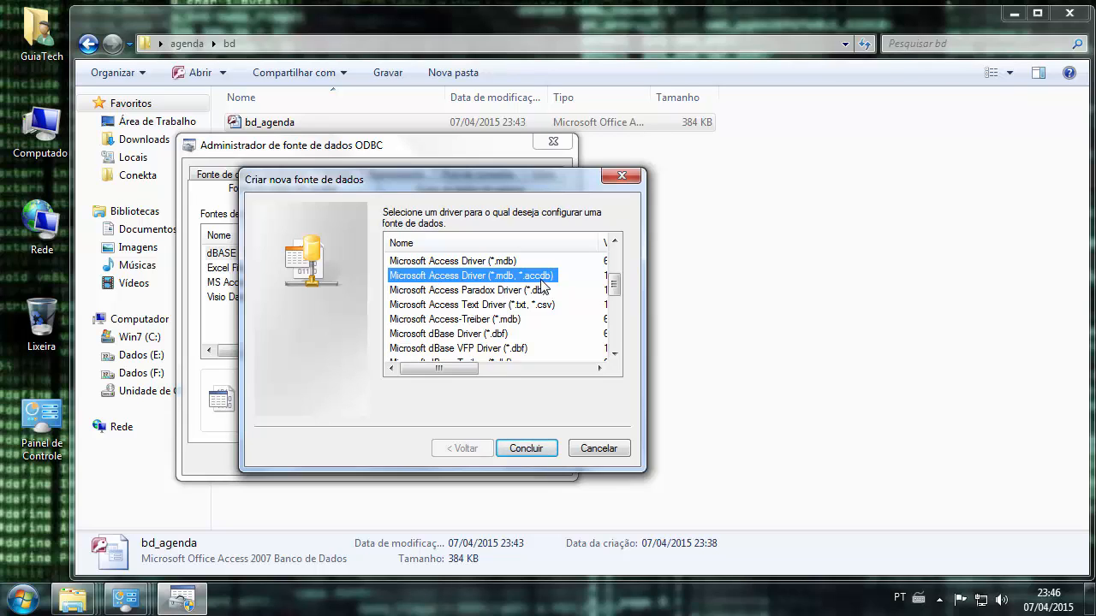
{"action": "left_click", "coordinate": [548, 443]}
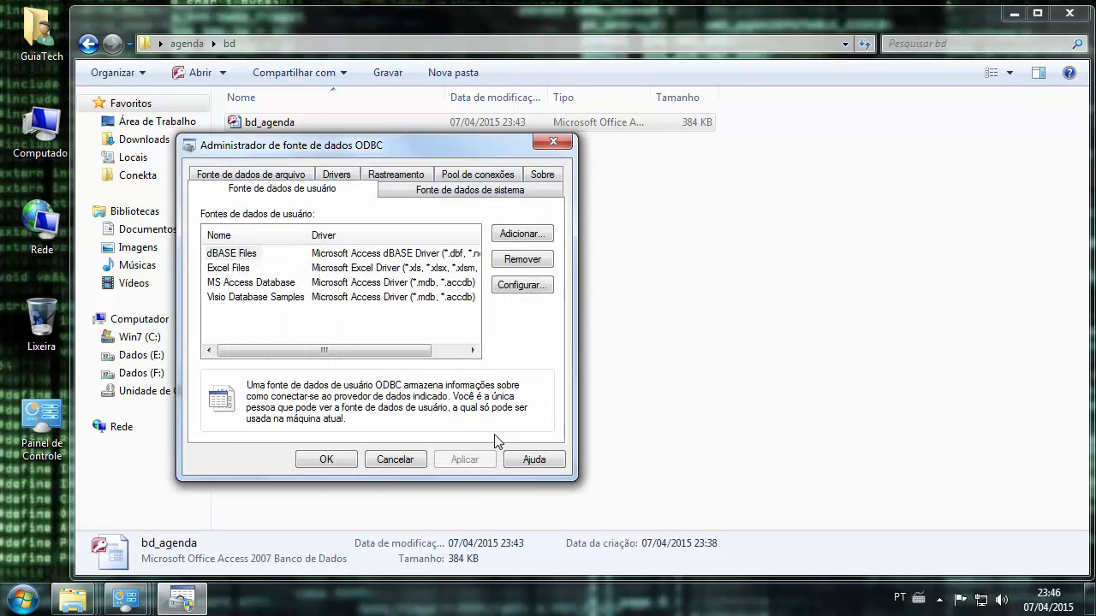
Name the data source agenda and describe it as "Banco de Dados do Aplicativo Agenda".
{"action": "left_click_drag", "start_coordinate": [280, 152], "coordinate": [299, 180]}
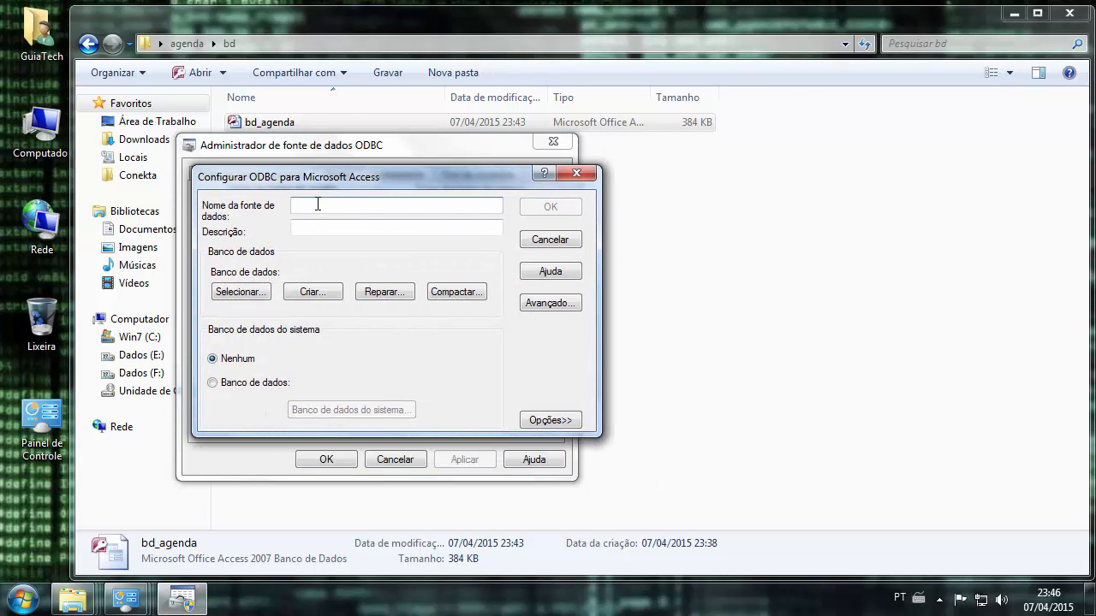
{"action": "type", "text": "agenda"}
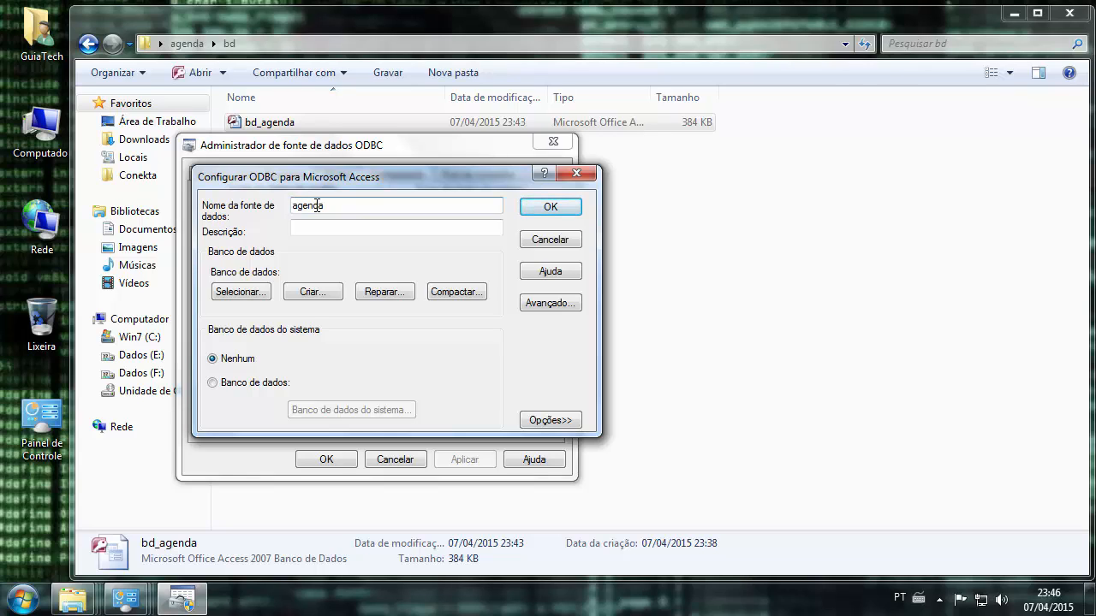
{"action": "left_click", "coordinate": [364, 228]}
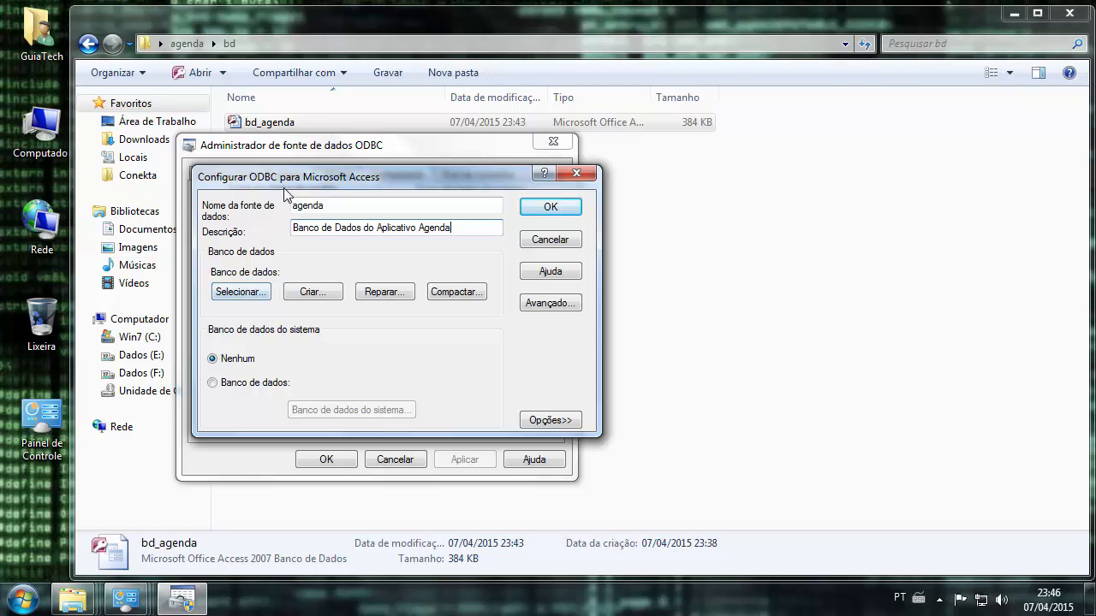
Assign bd_agenda.accdb from the user's Desktop\agenda\bd folder as the data source's database and save the configuration.
{"action": "left_click", "coordinate": [240, 291]}
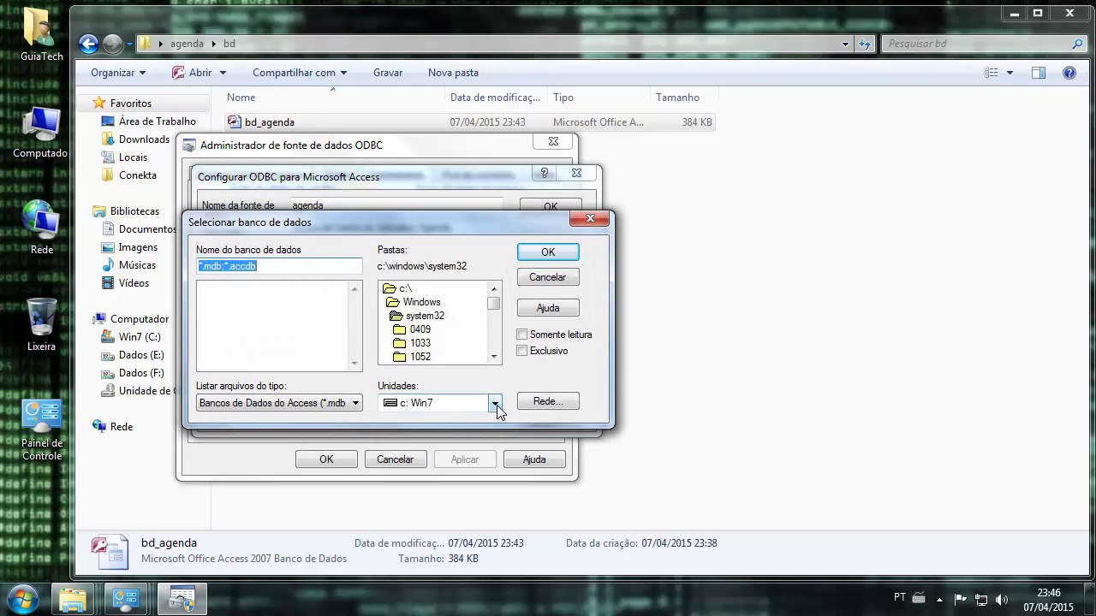
{"action": "double_click", "coordinate": [411, 289]}
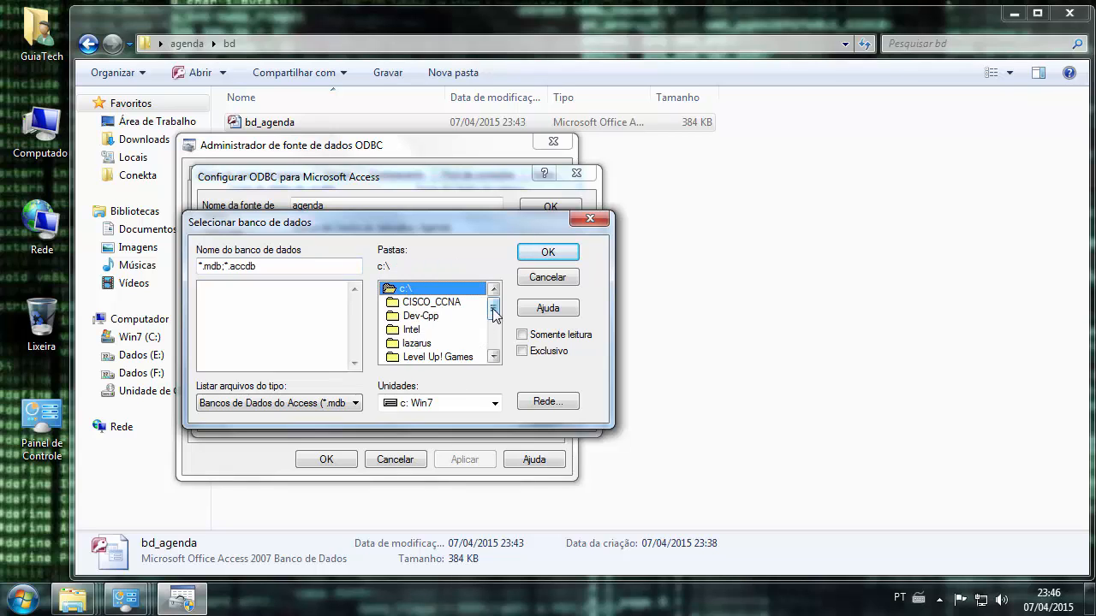
{"action": "left_click_drag", "start_coordinate": [493, 303], "coordinate": [483, 344]}
{"action": "double_click", "coordinate": [426, 344]}
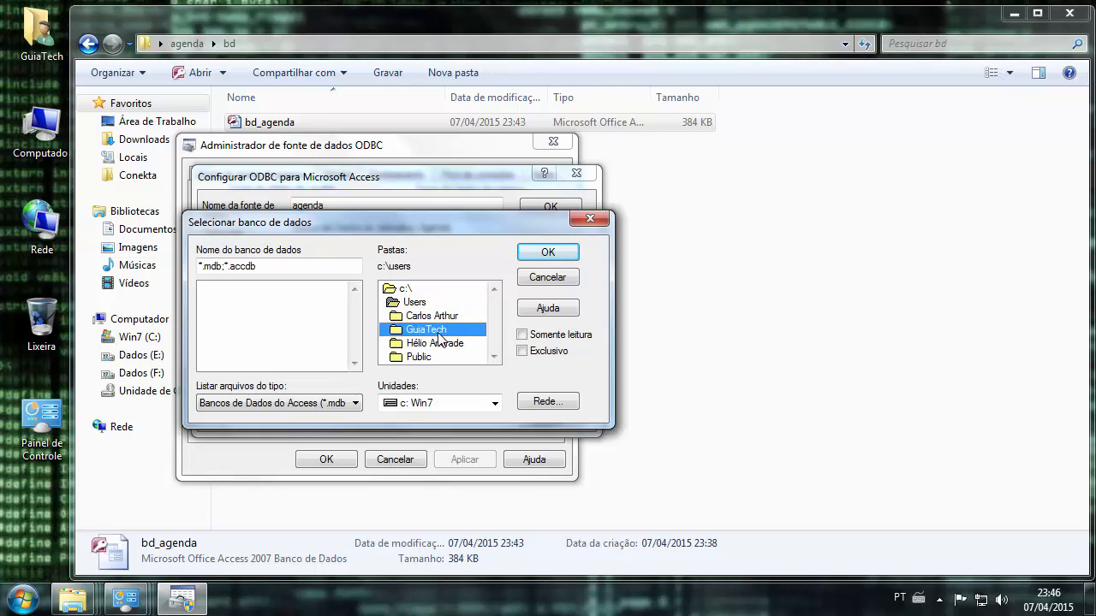
{"action": "double_click", "coordinate": [426, 330]}
{"action": "scroll", "coordinate": [494, 315], "scroll_direction": "down", "scroll_amount": 1}
{"action": "double_click", "coordinate": [431, 304]}
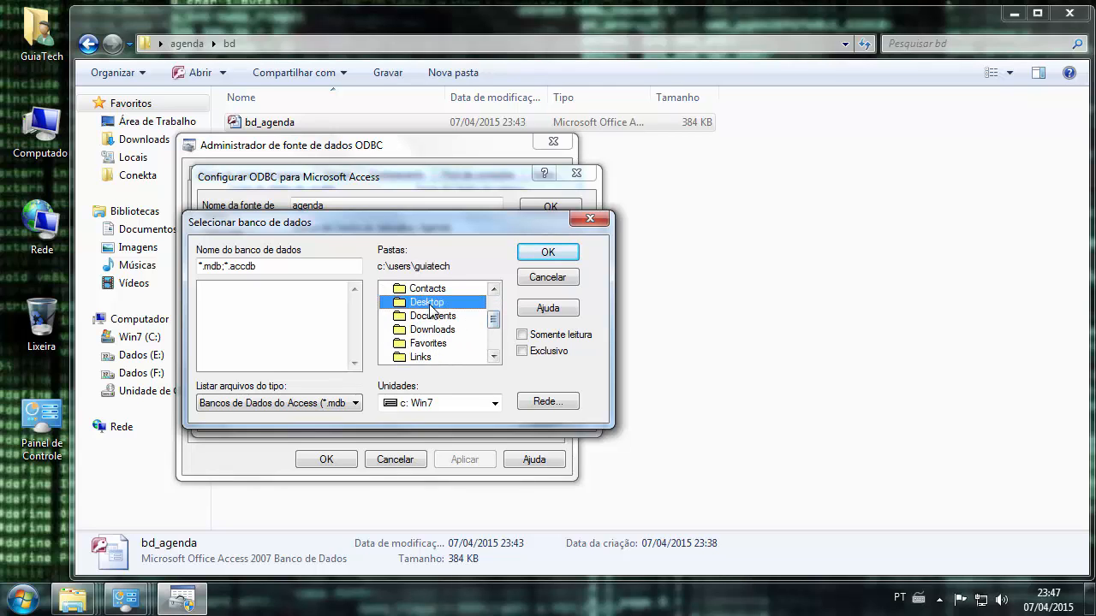
{"action": "double_click", "coordinate": [427, 330]}
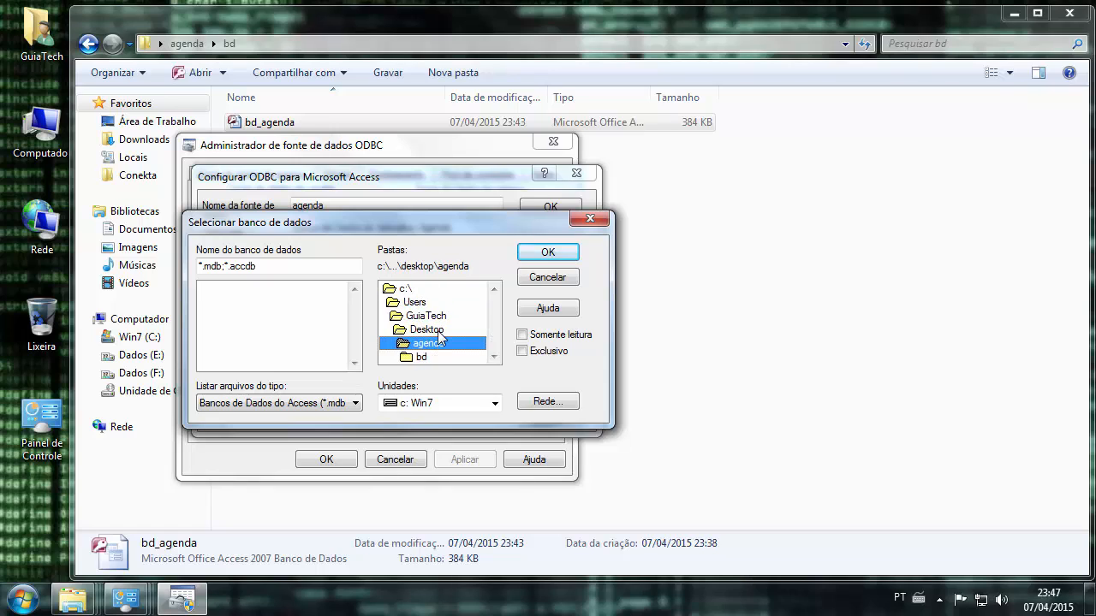
{"action": "double_click", "coordinate": [428, 356]}
{"action": "left_click", "coordinate": [261, 290]}
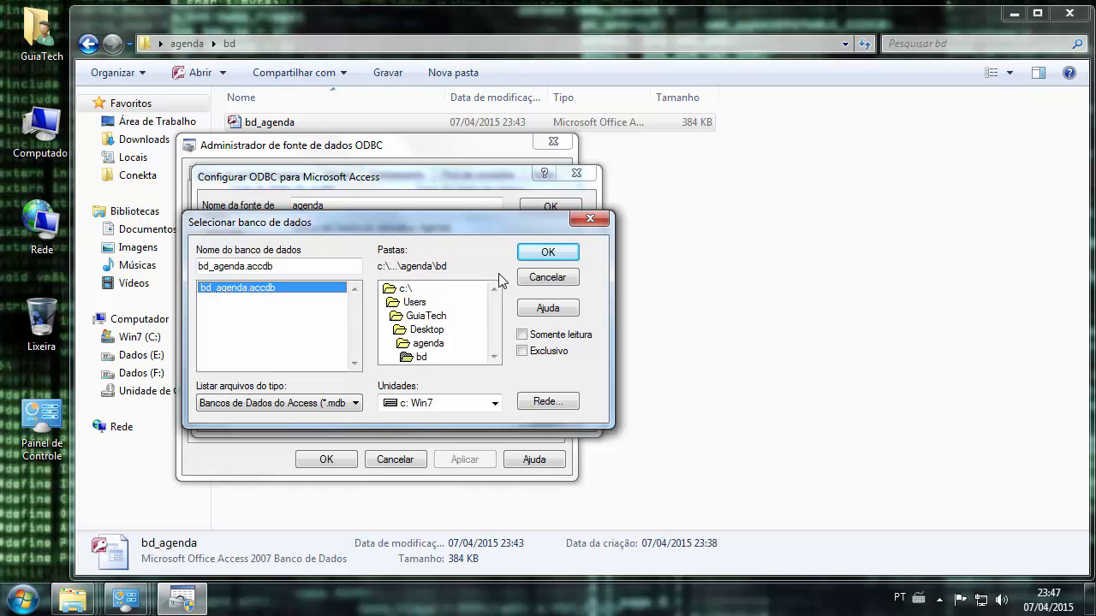
{"action": "left_click", "coordinate": [539, 252]}
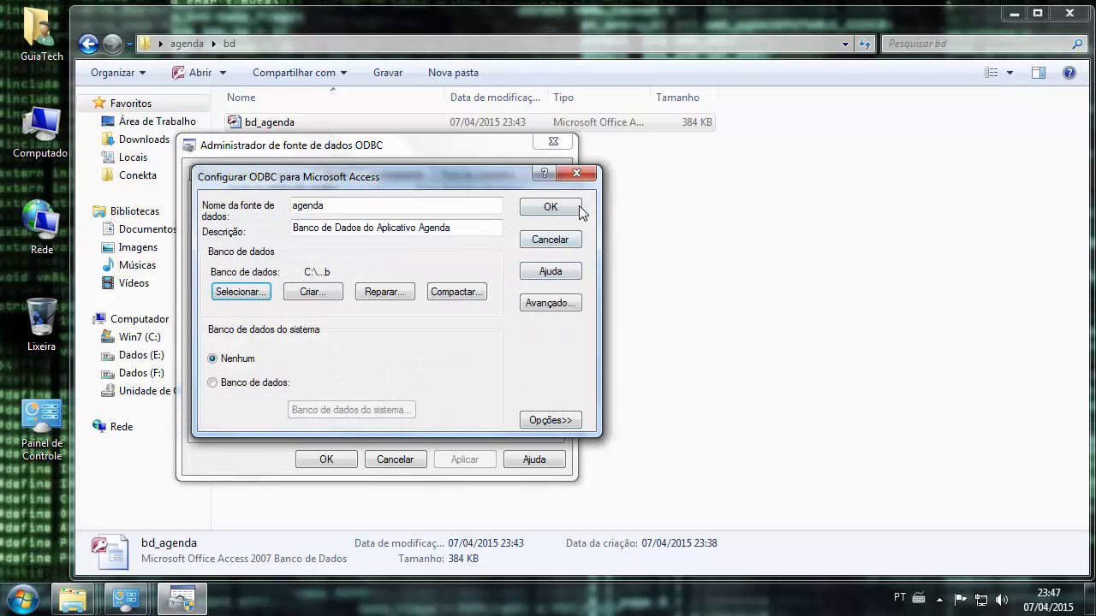
{"action": "left_click", "coordinate": [550, 207]}
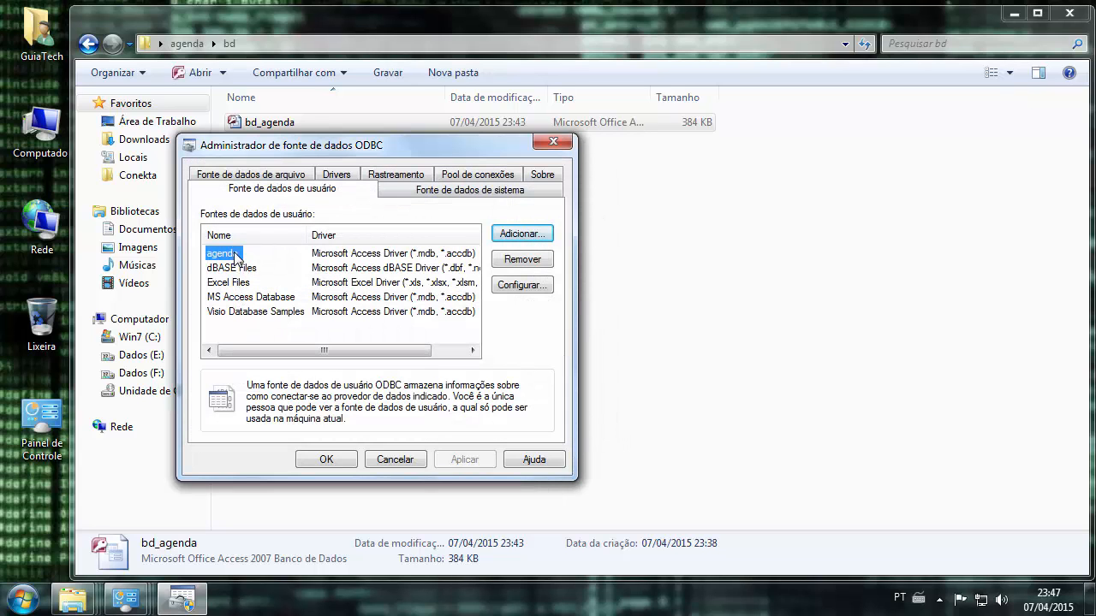
Review the configuration of the agenda data source in the user data source list.
{"action": "left_click", "coordinate": [415, 256]}
{"action": "left_click", "coordinate": [232, 255]}
{"action": "left_click", "coordinate": [512, 287]}
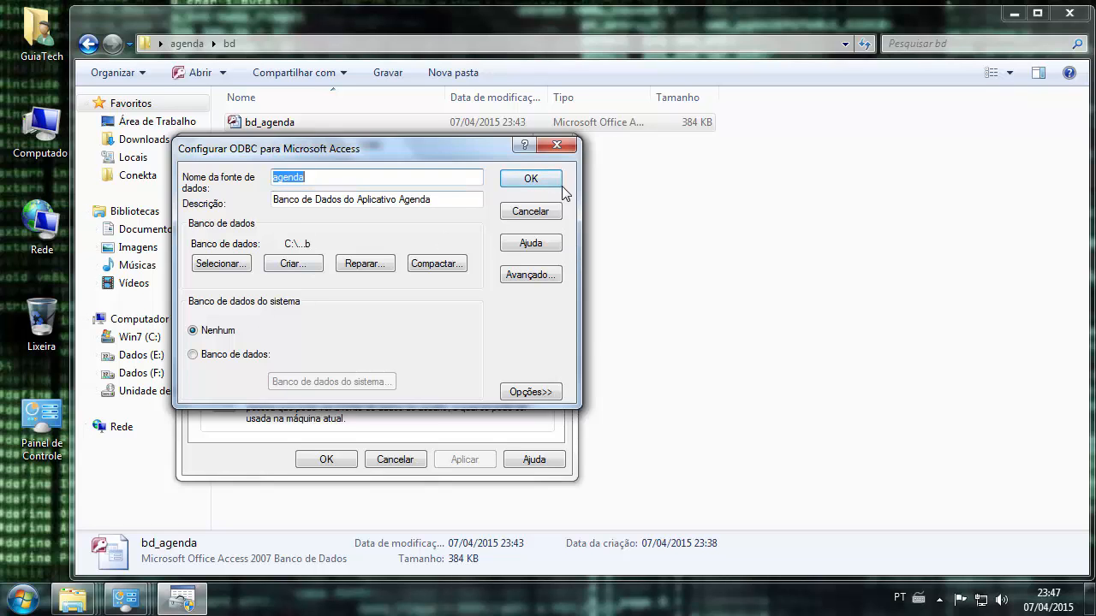
{"action": "left_click", "coordinate": [531, 182]}
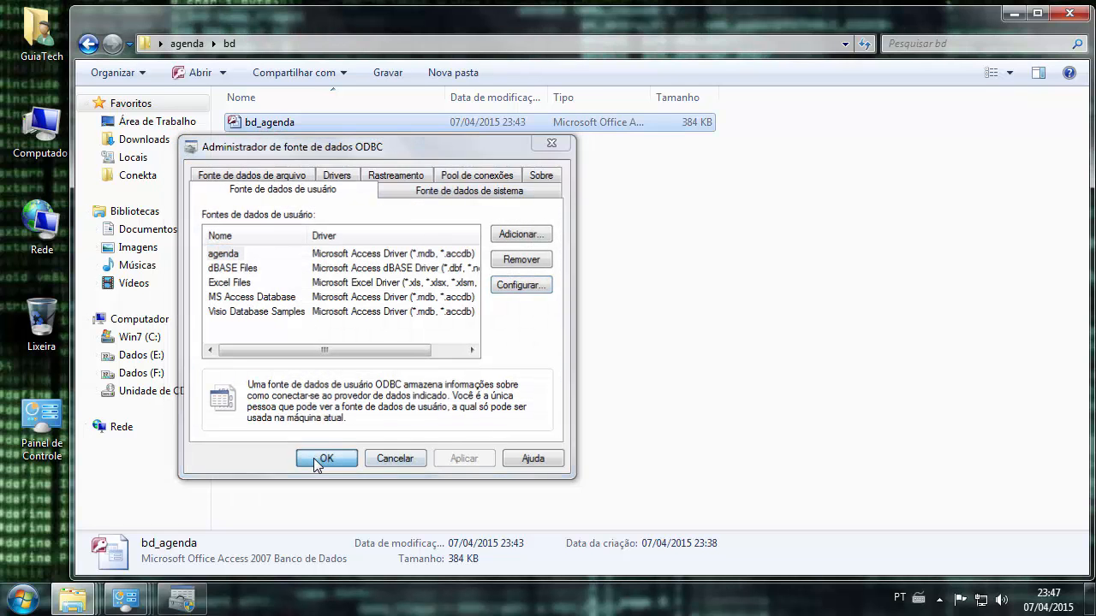
Close the ODBC administrator and the bd folder window, and move the agenda folder below the odbcad32 shortcut on the desktop.
{"action": "left_click", "coordinate": [324, 458]}
{"action": "left_click", "coordinate": [423, 277]}
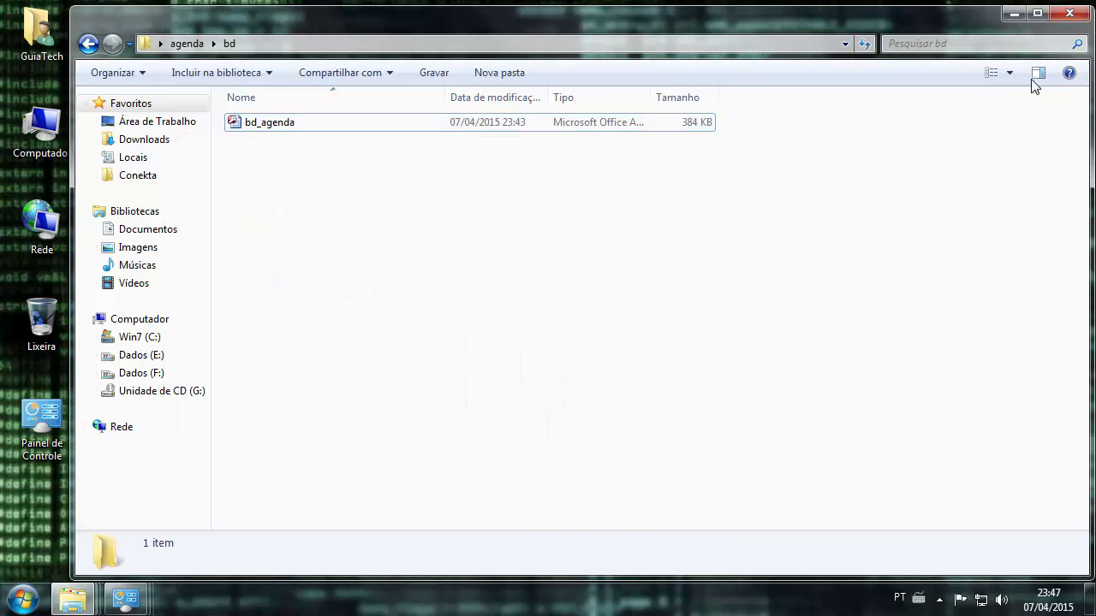
{"action": "left_click", "coordinate": [1080, 17]}
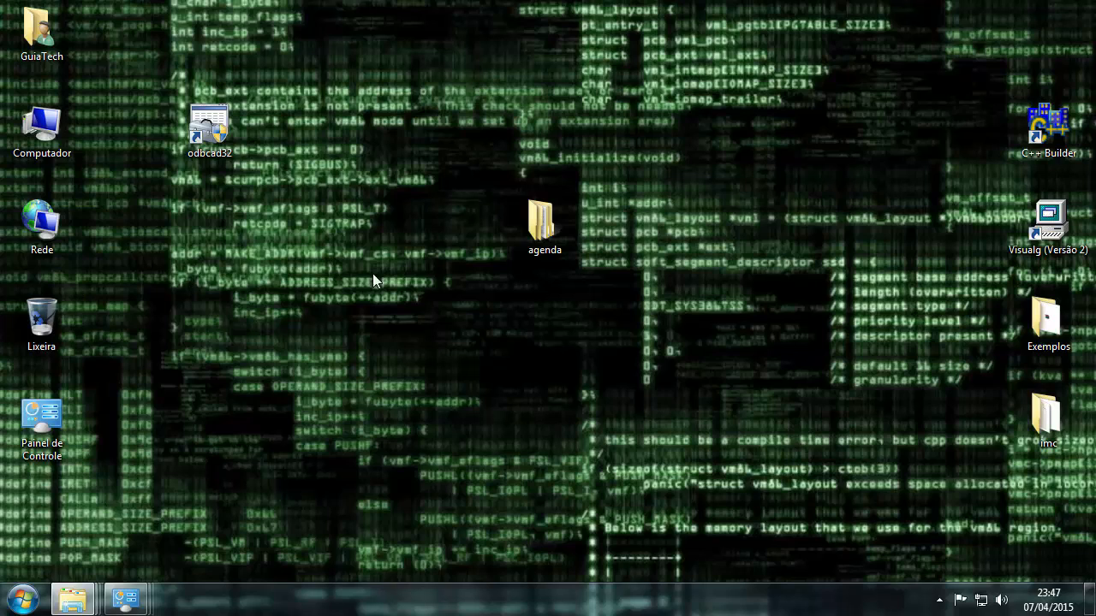
{"action": "left_click_drag", "start_coordinate": [539, 227], "coordinate": [204, 231]}
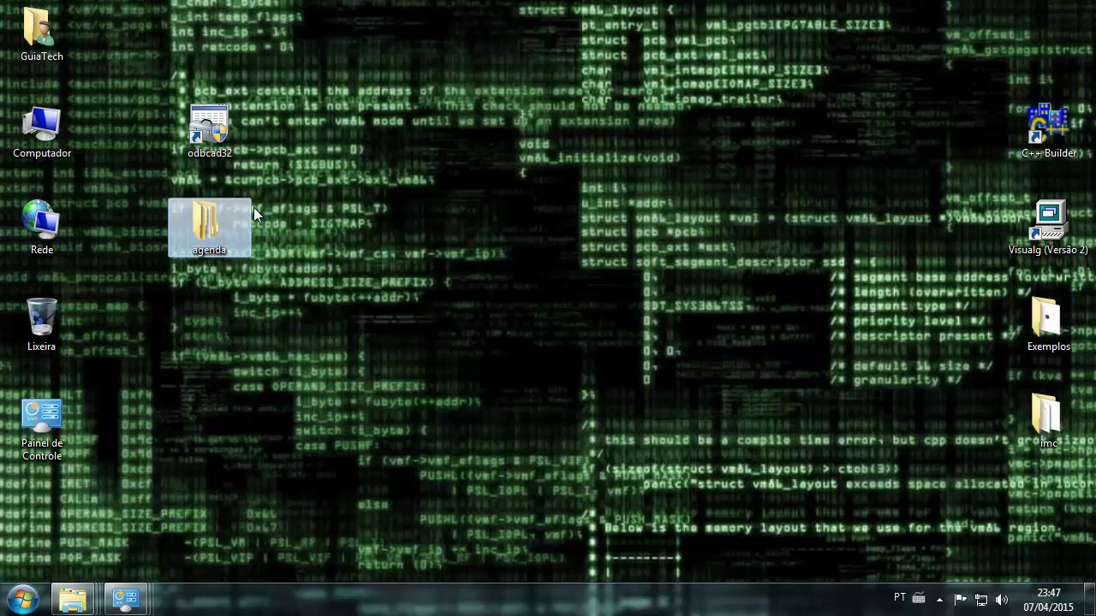